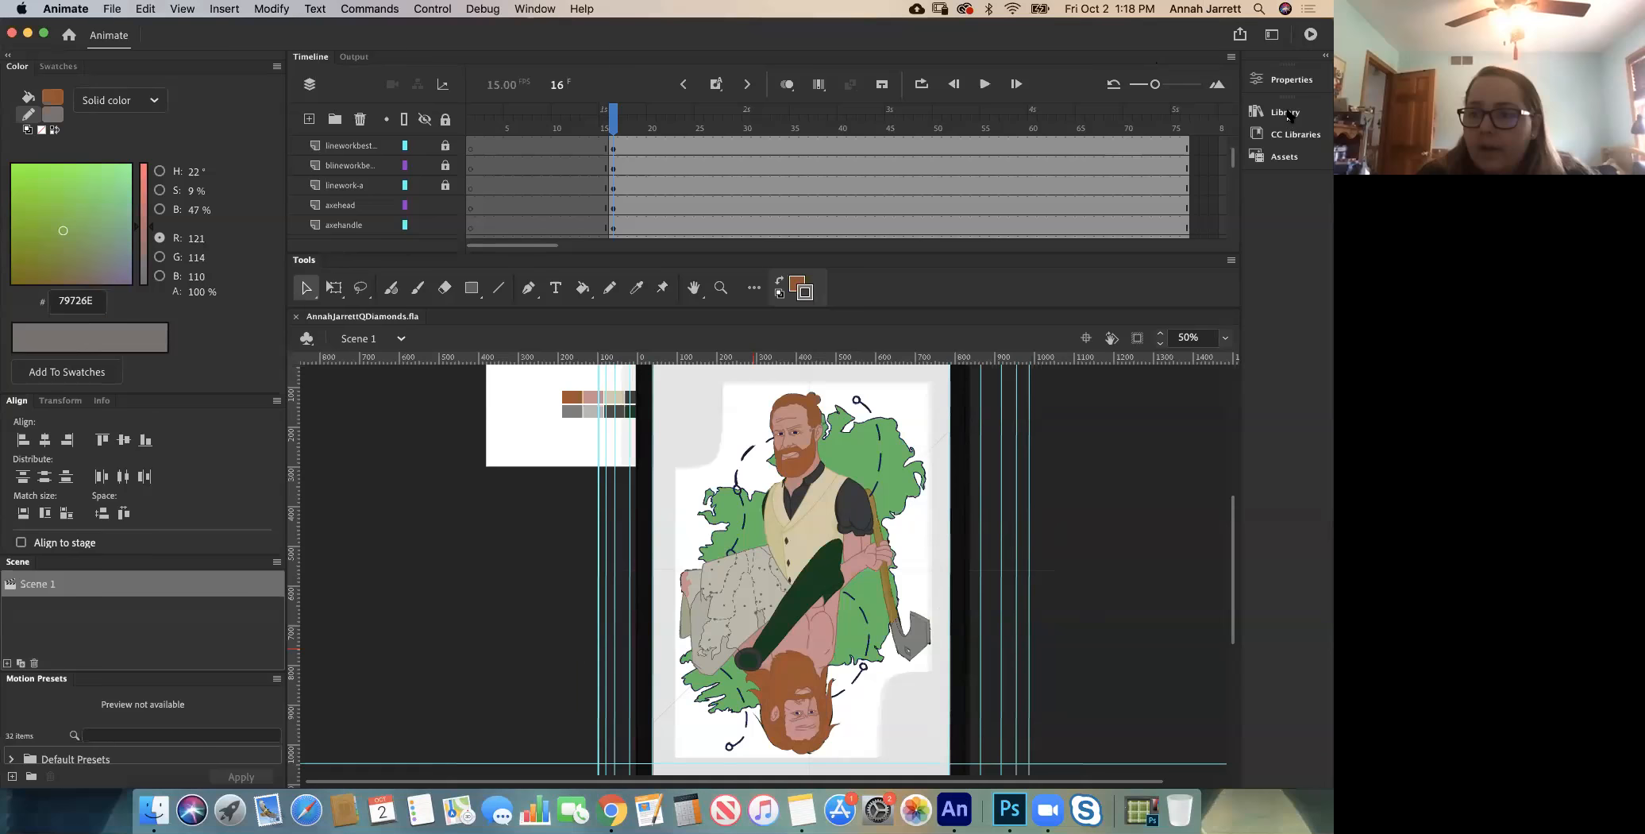
Step: Find and select the plaid.jpg image in the document's library
{"action": "scroll", "coordinate": [1089, 341], "scroll_direction": "down", "scroll_amount": 5}
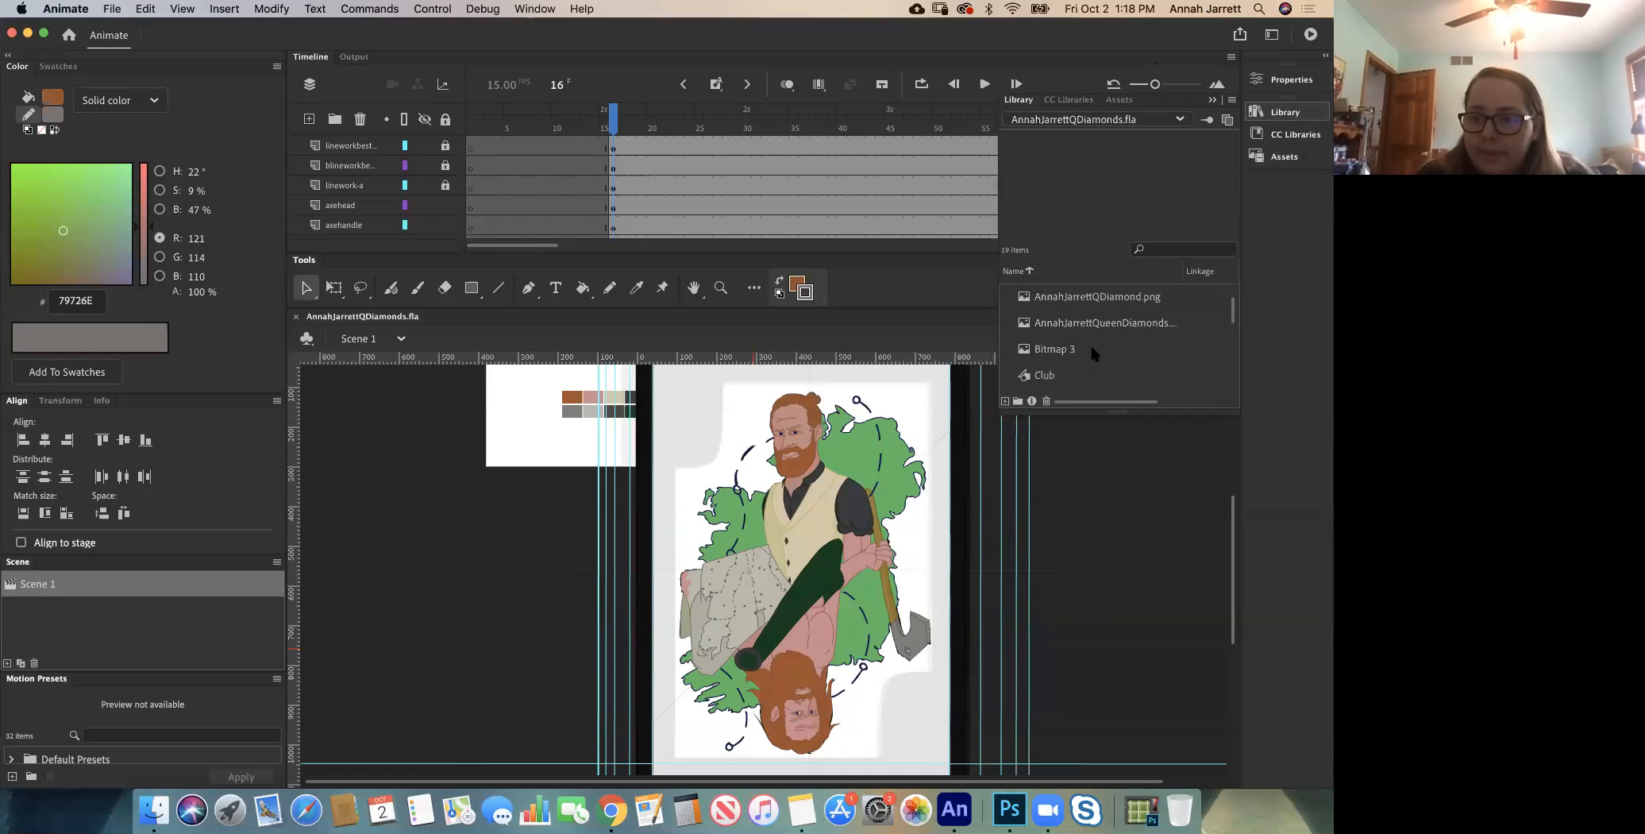
{"action": "scroll", "coordinate": [1094, 354], "scroll_direction": "up", "scroll_amount": 1}
{"action": "scroll", "coordinate": [1094, 354], "scroll_direction": "up", "scroll_amount": 2}
{"action": "left_click", "coordinate": [1061, 333]}
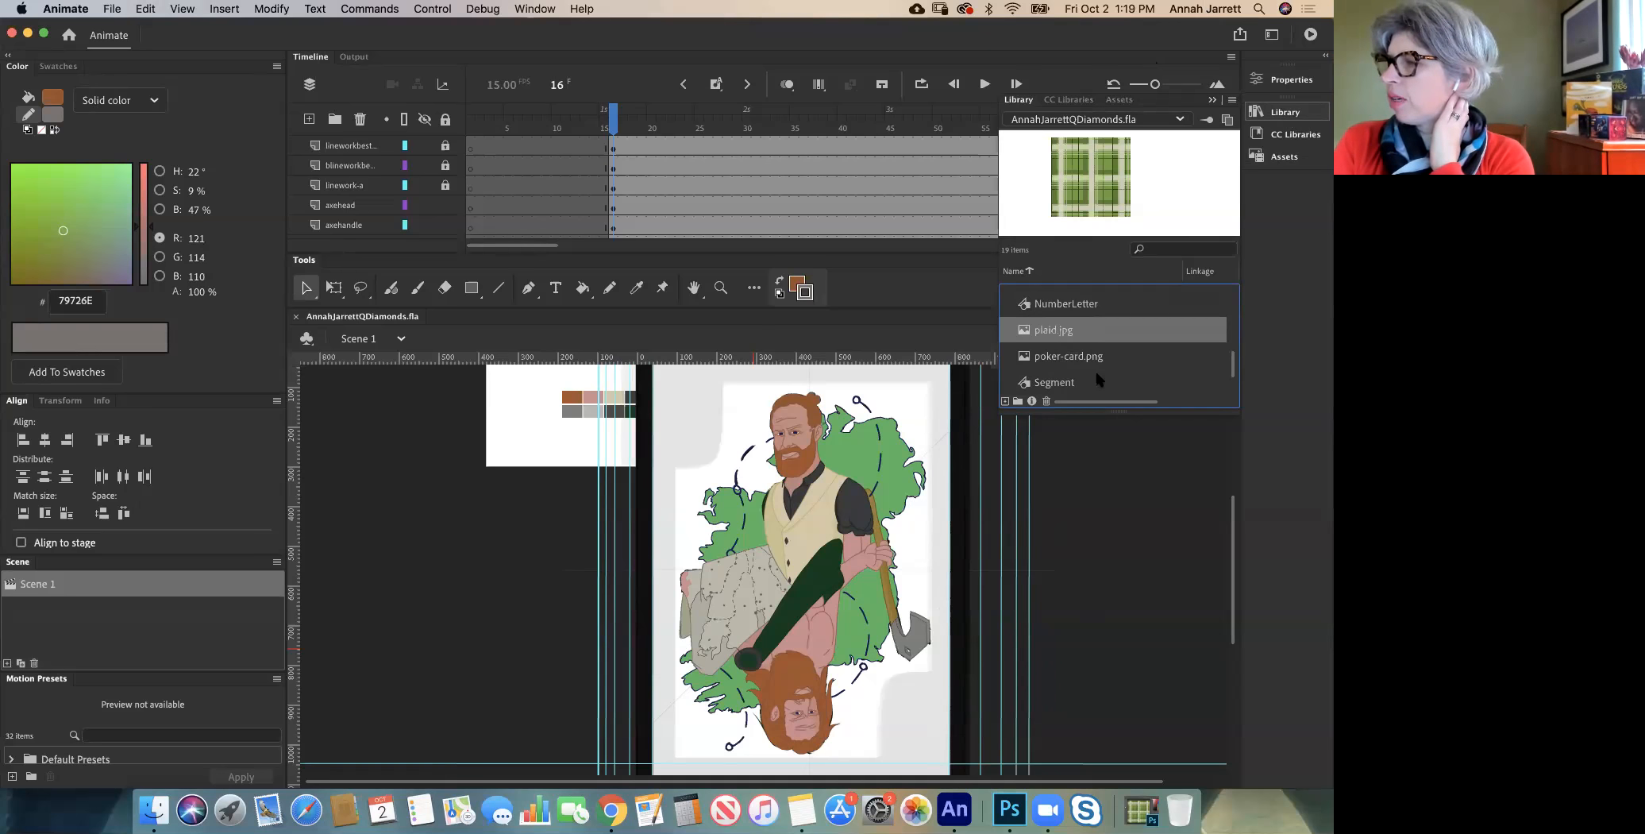
Step: Add a new layer directly above the background layer and name it textureplaid
{"action": "left_click", "coordinate": [856, 476]}
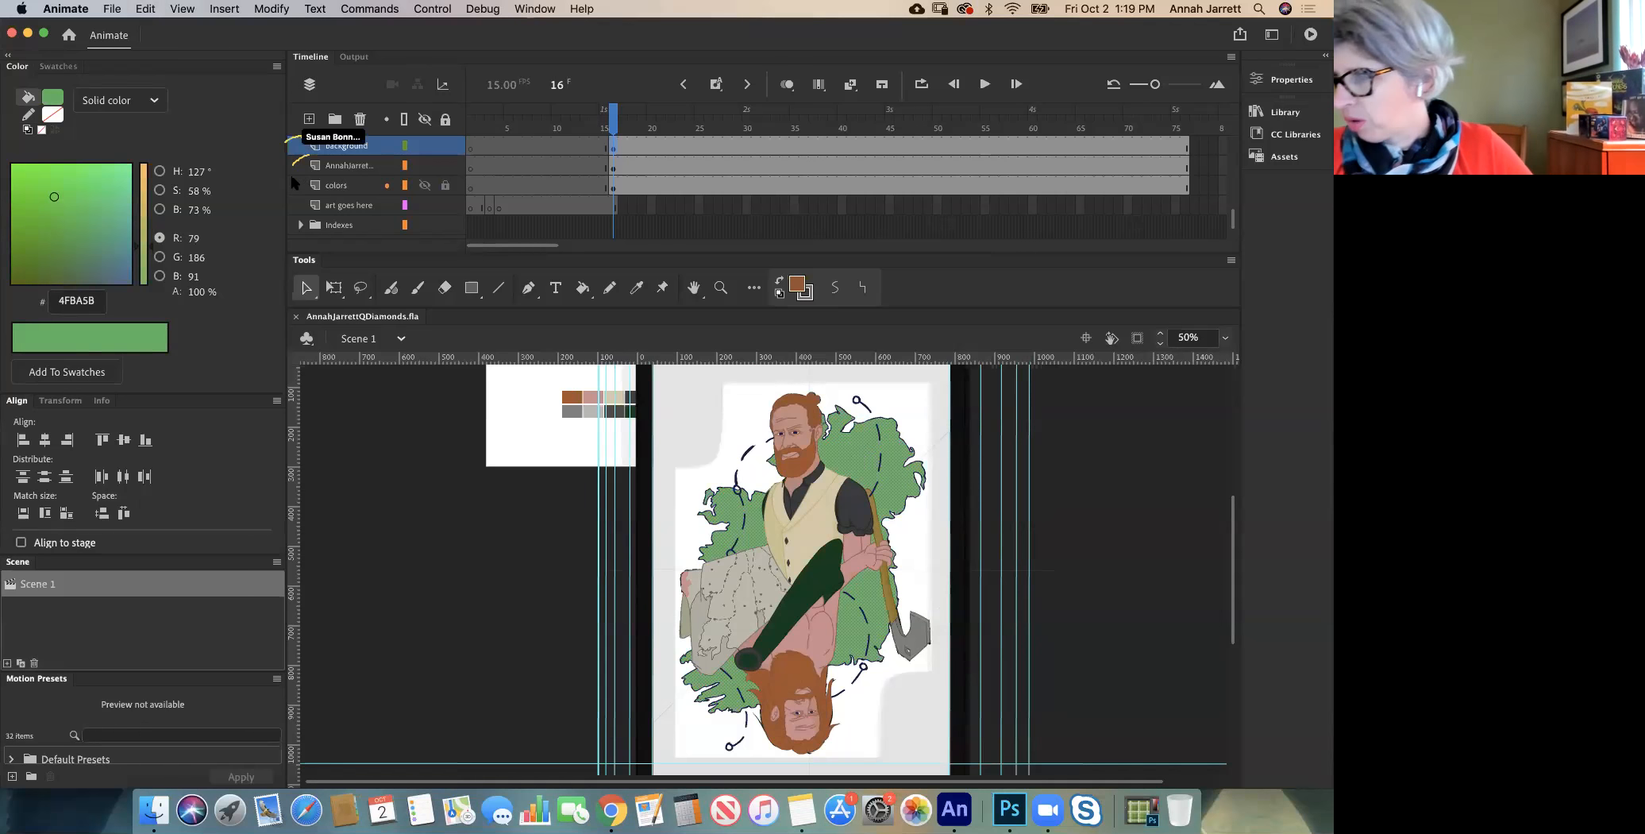
{"action": "left_click", "coordinate": [355, 148]}
{"action": "left_click", "coordinate": [309, 120]}
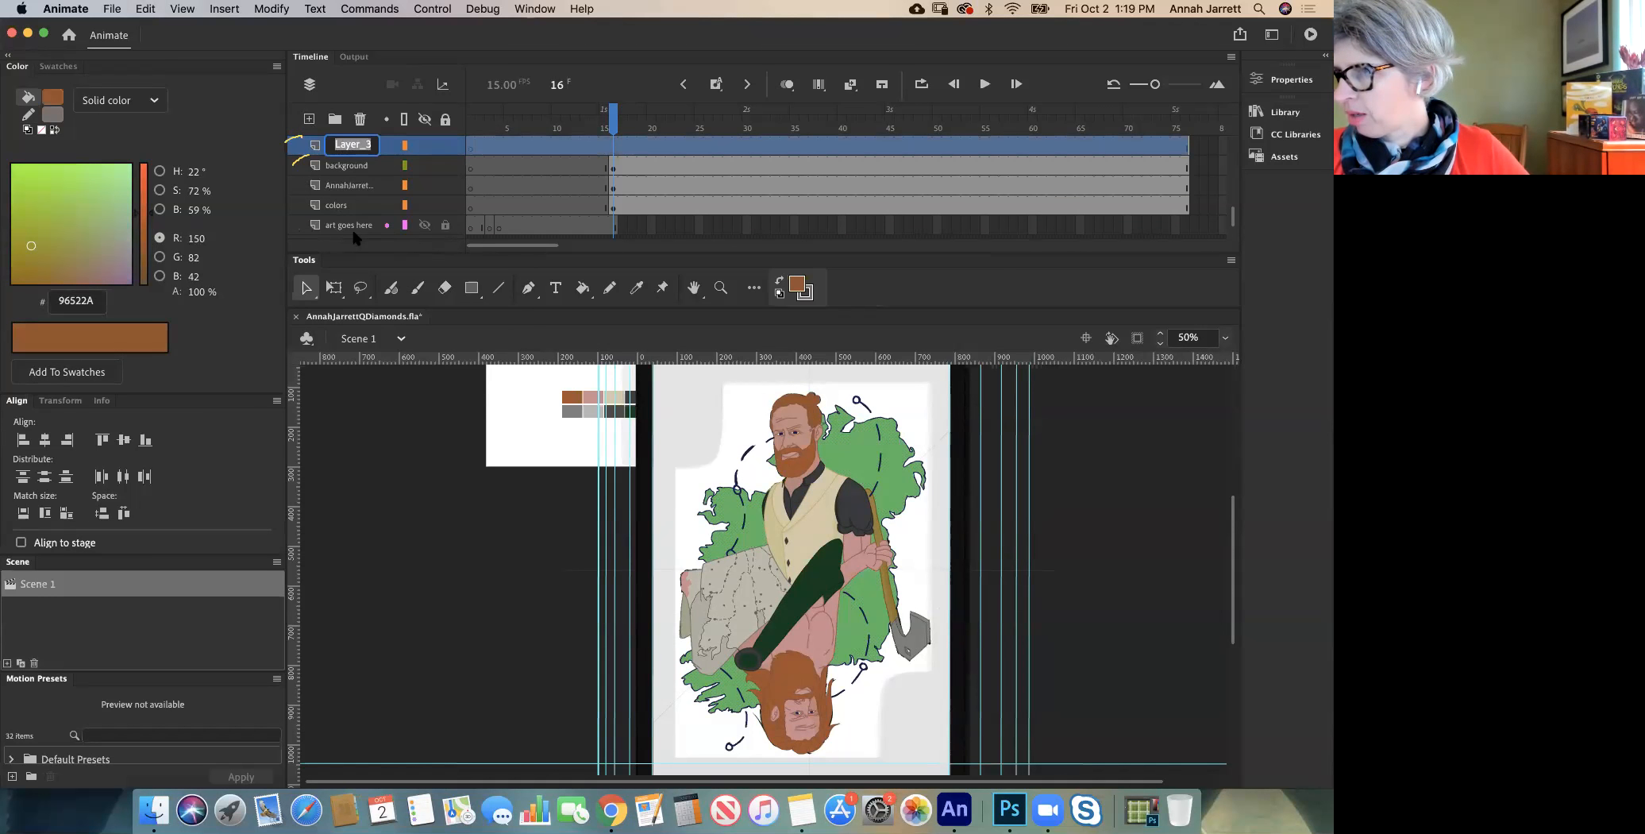
{"action": "type", "text": "tex"}
{"action": "type", "text": "tureplaid"}
{"action": "key", "text": "Return"}
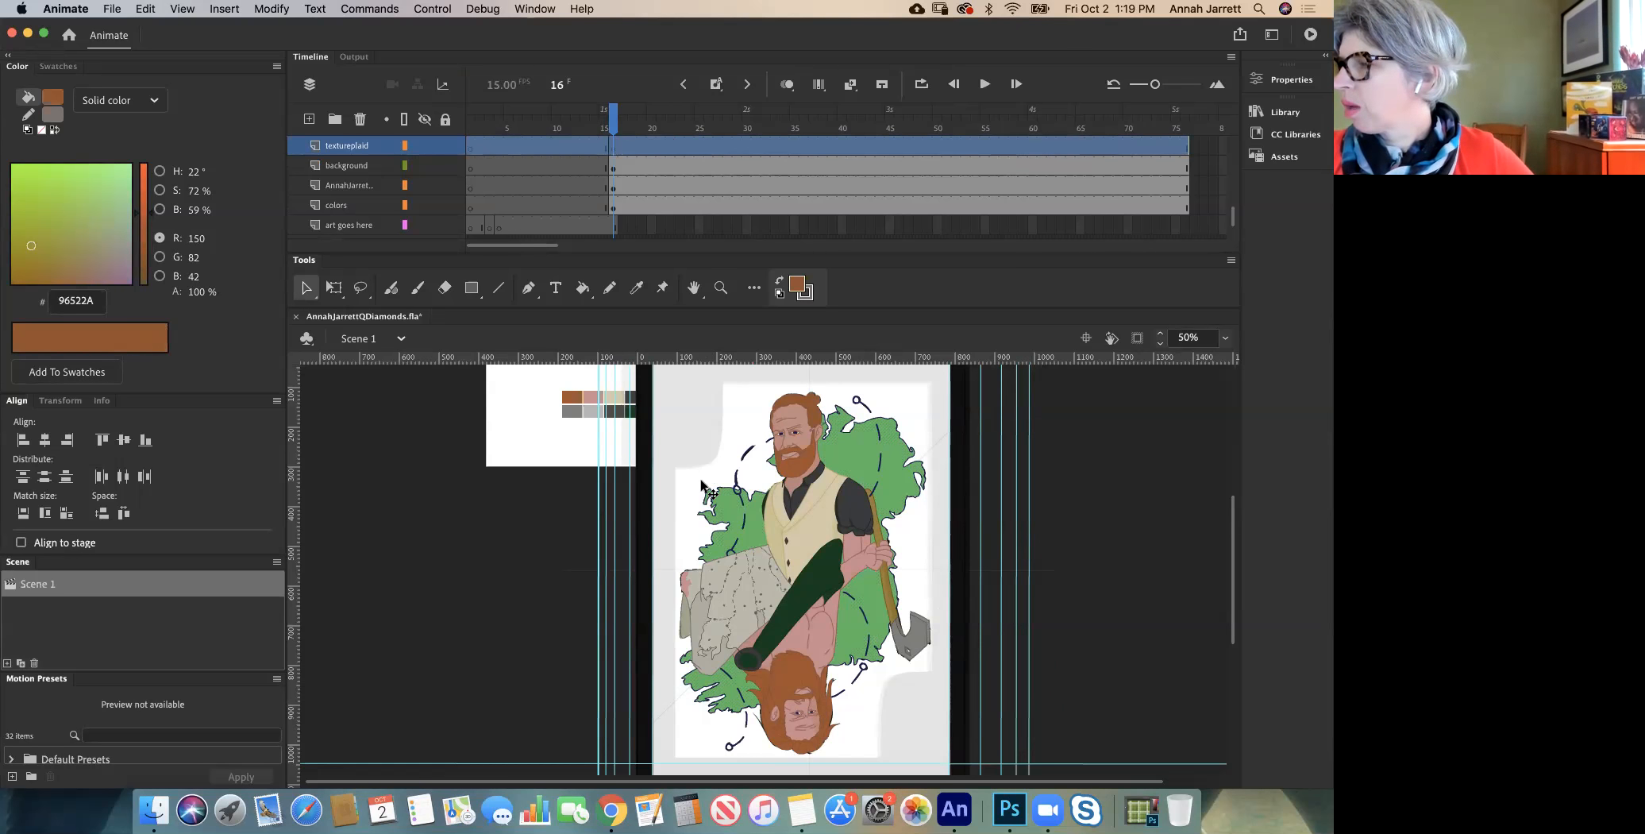
Step: Place the library image plaid.jpg on the stage over the card at frame 16 of the textureplaid layer
{"action": "left_click", "coordinate": [610, 147]}
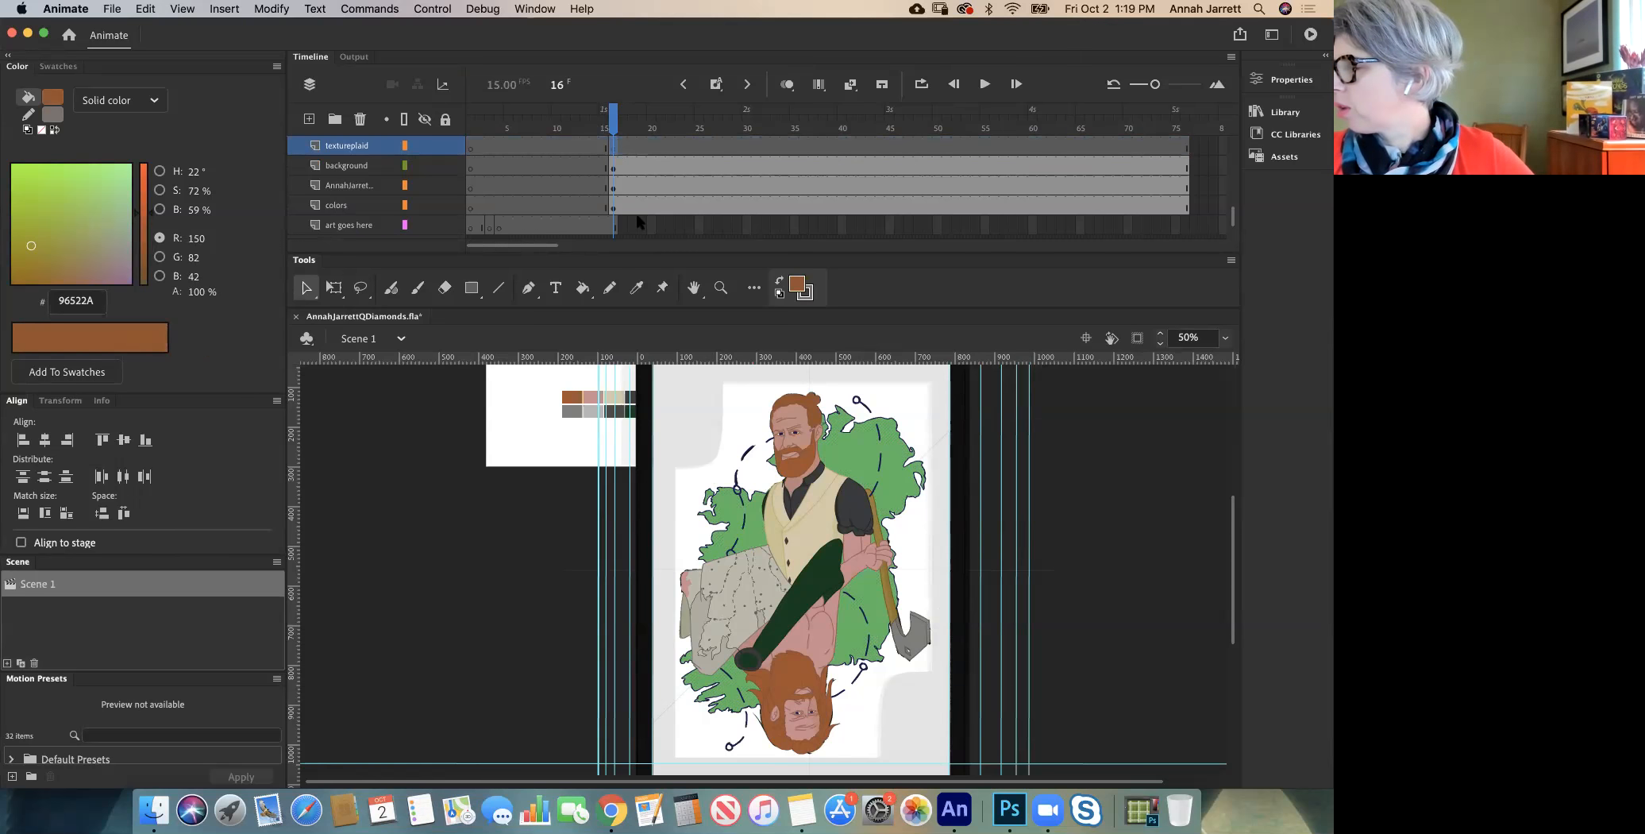
{"action": "left_click", "coordinate": [1282, 112]}
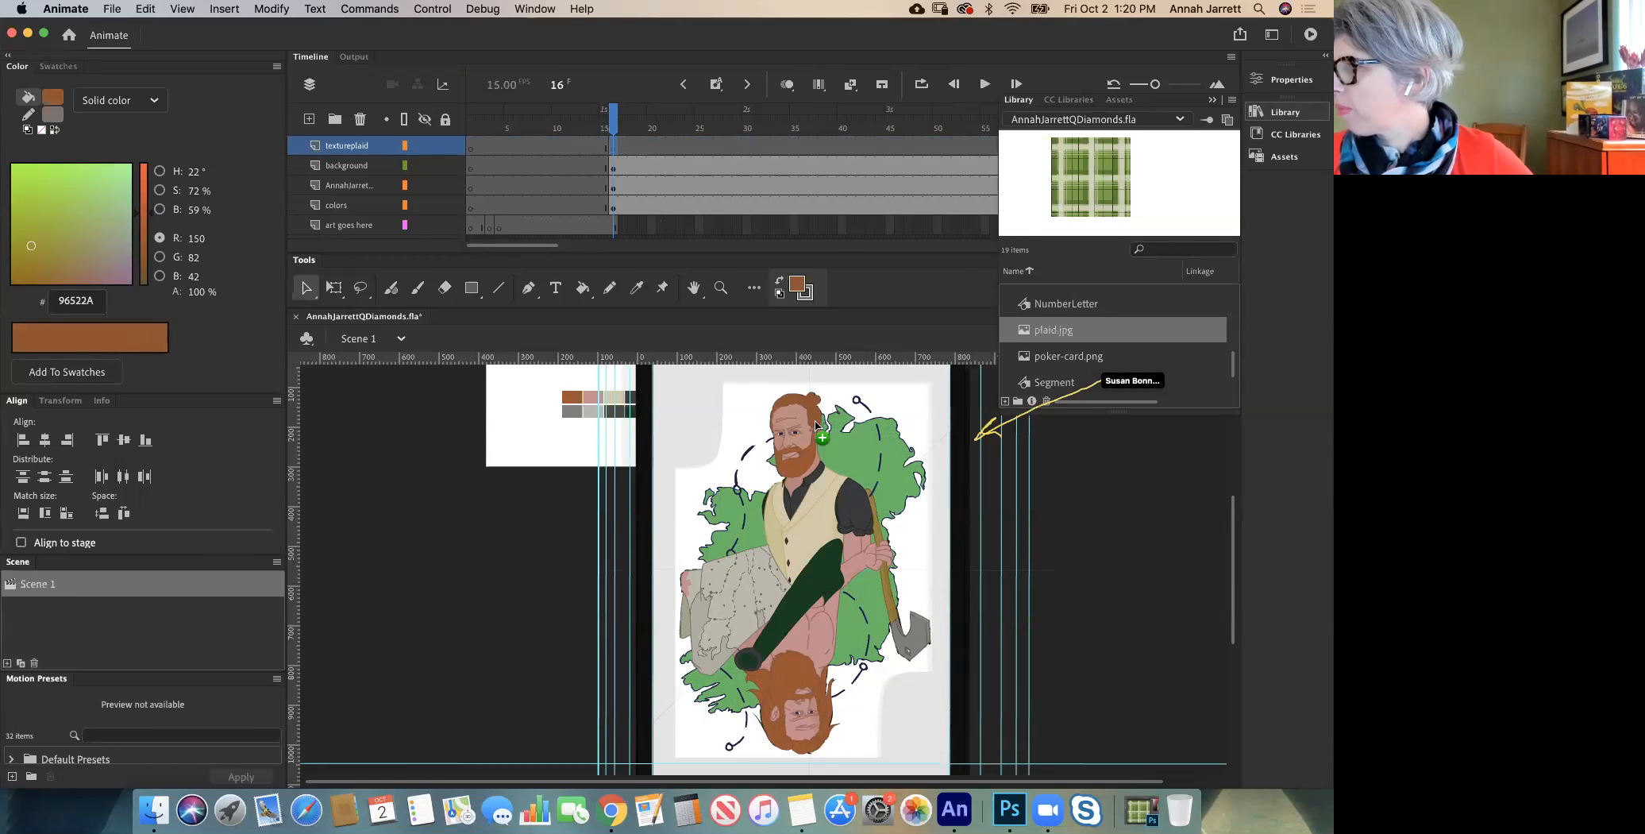
{"action": "left_click_drag", "start_coordinate": [809, 524], "coordinate": [810, 525]}
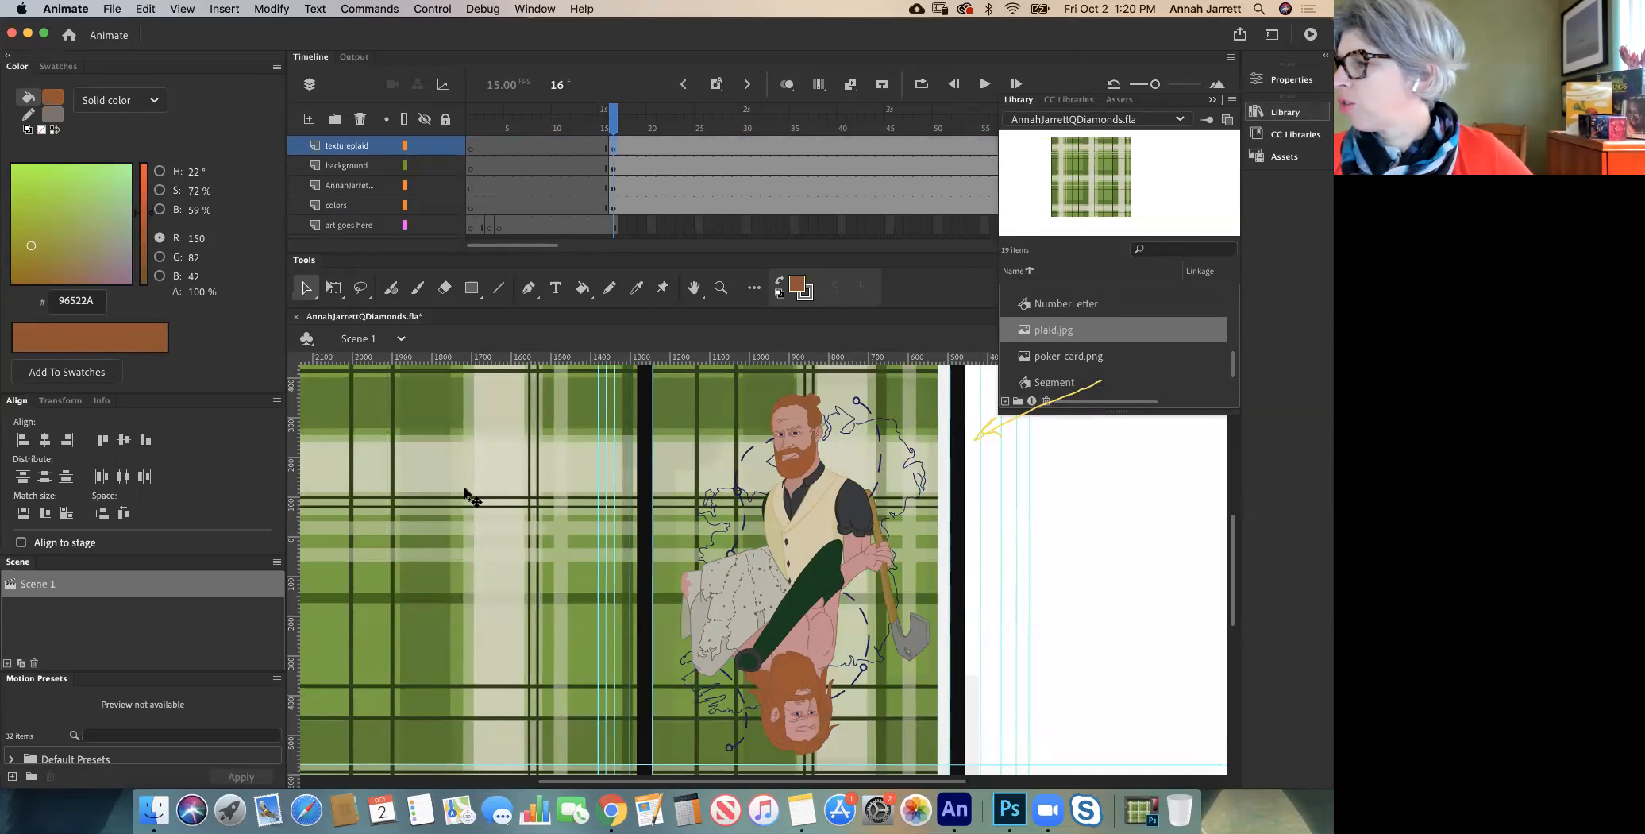
Step: Scale the oversized plaid image down with Free Transform to about the card's height, covering the card artwork
{"action": "left_click", "coordinate": [1285, 78]}
{"action": "left_click", "coordinate": [1292, 83]}
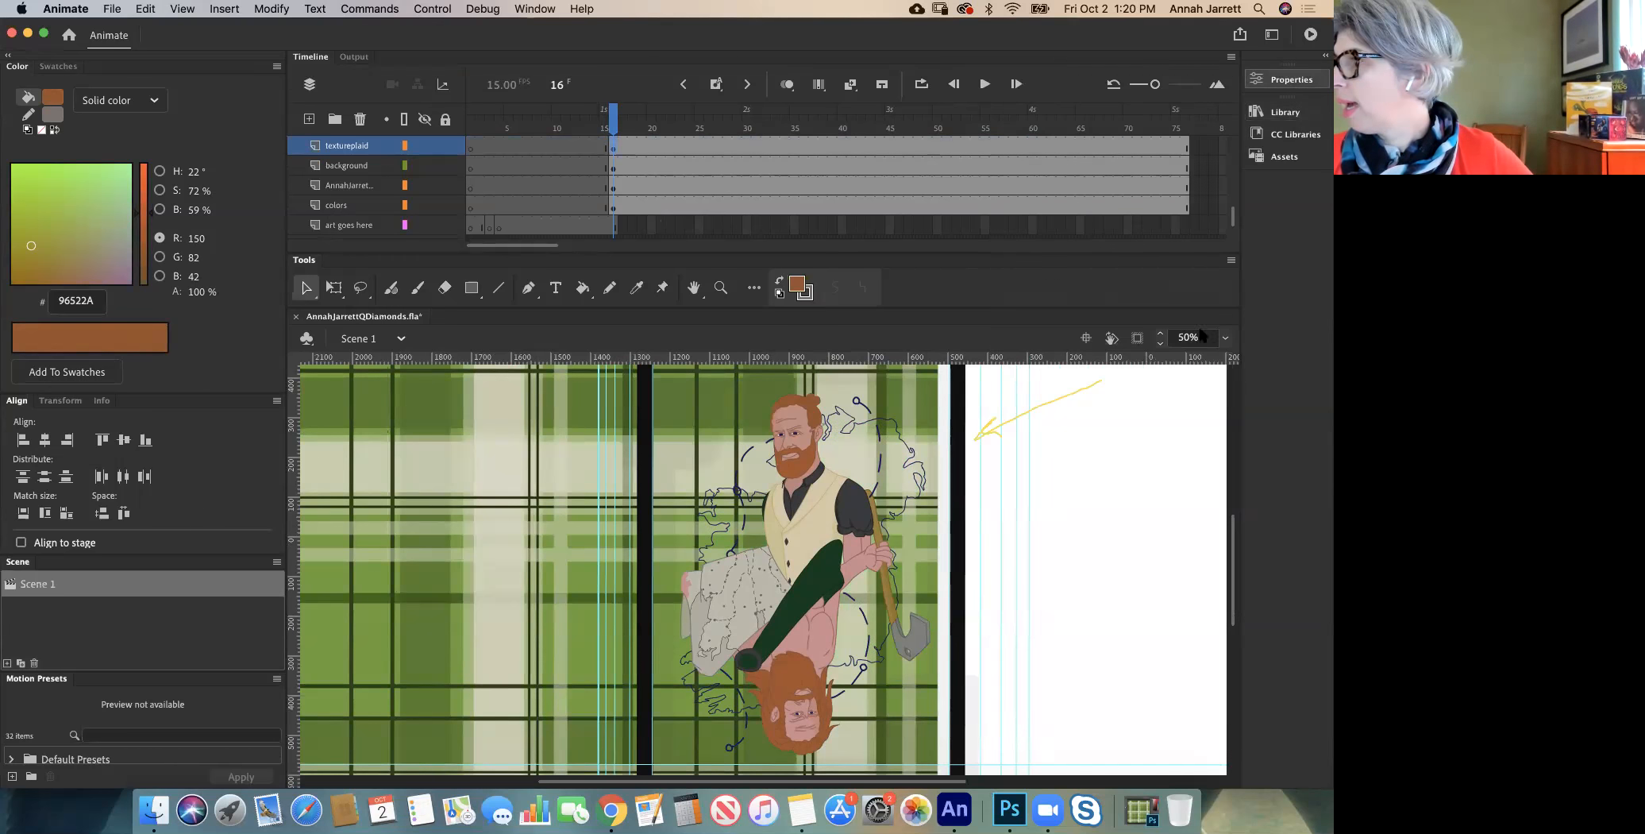
{"action": "left_click", "coordinate": [1225, 337]}
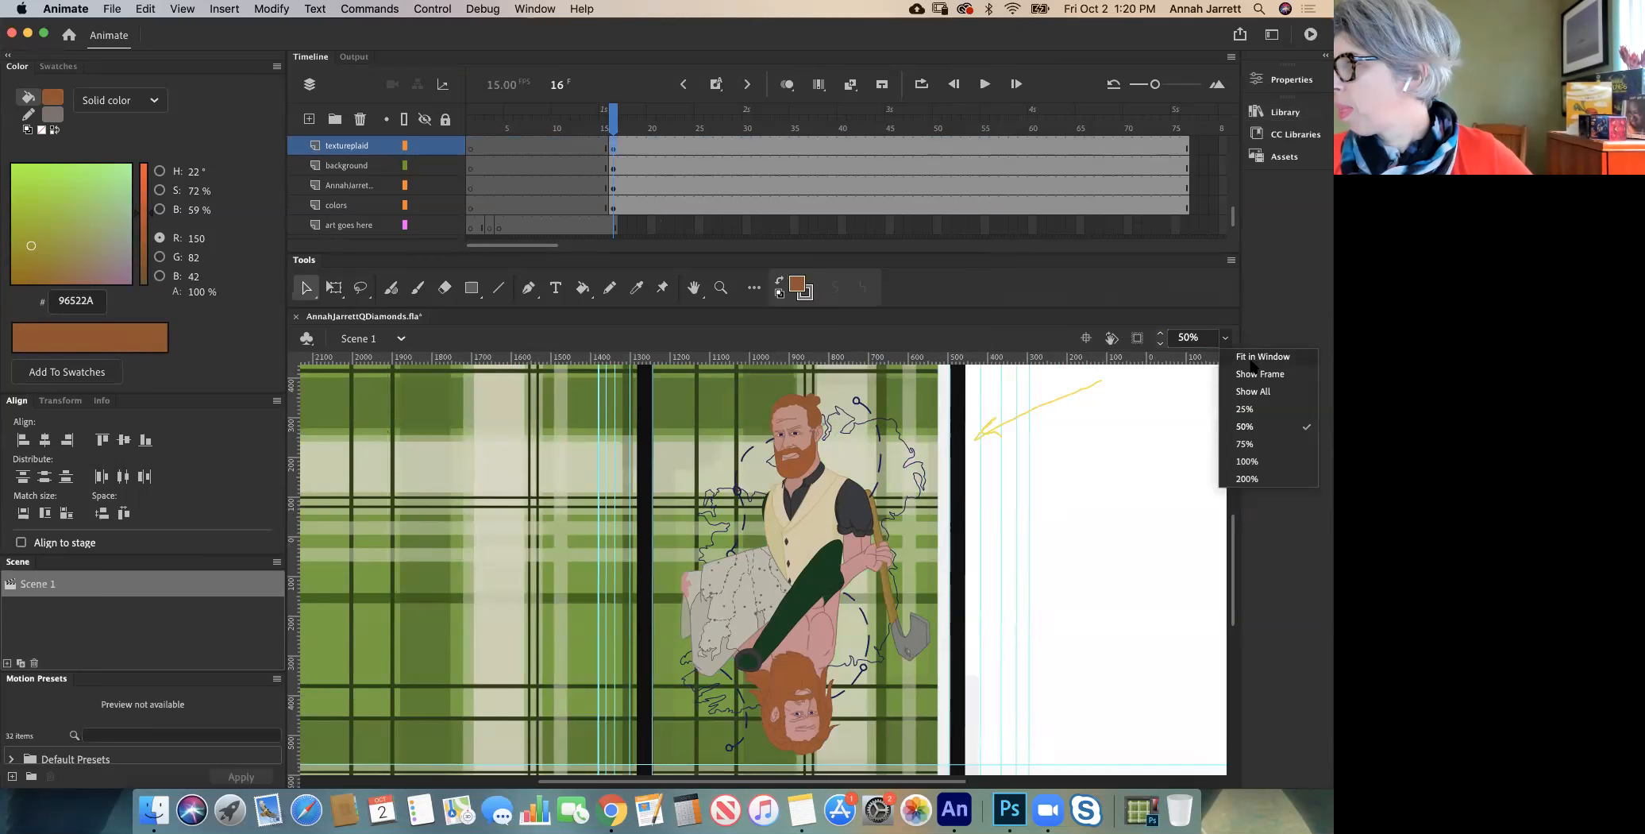
{"action": "left_click", "coordinate": [1244, 409]}
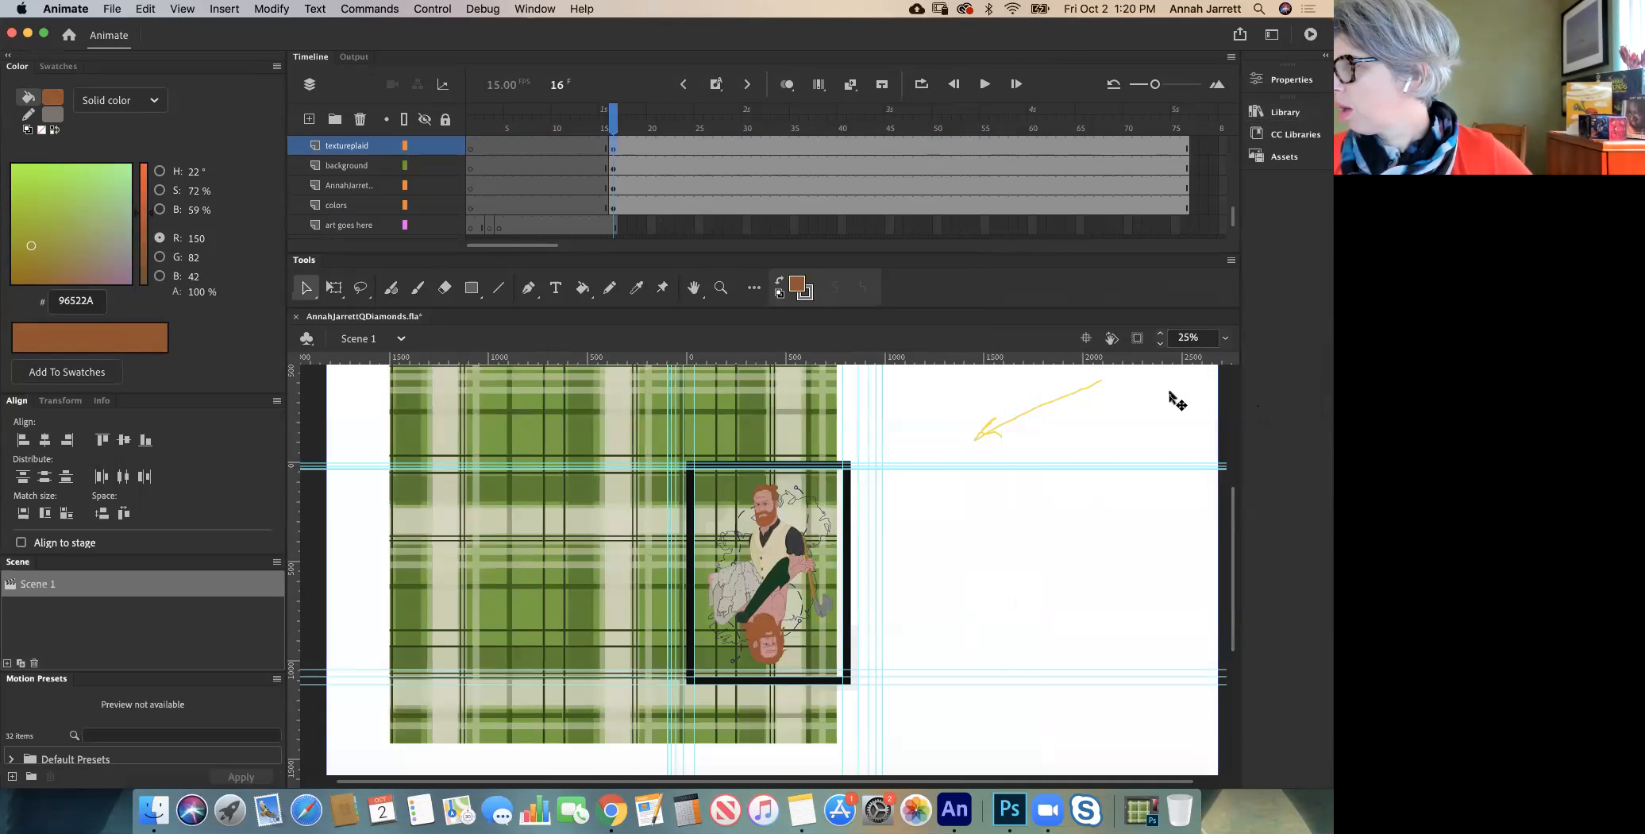
{"action": "left_click", "coordinate": [1160, 345]}
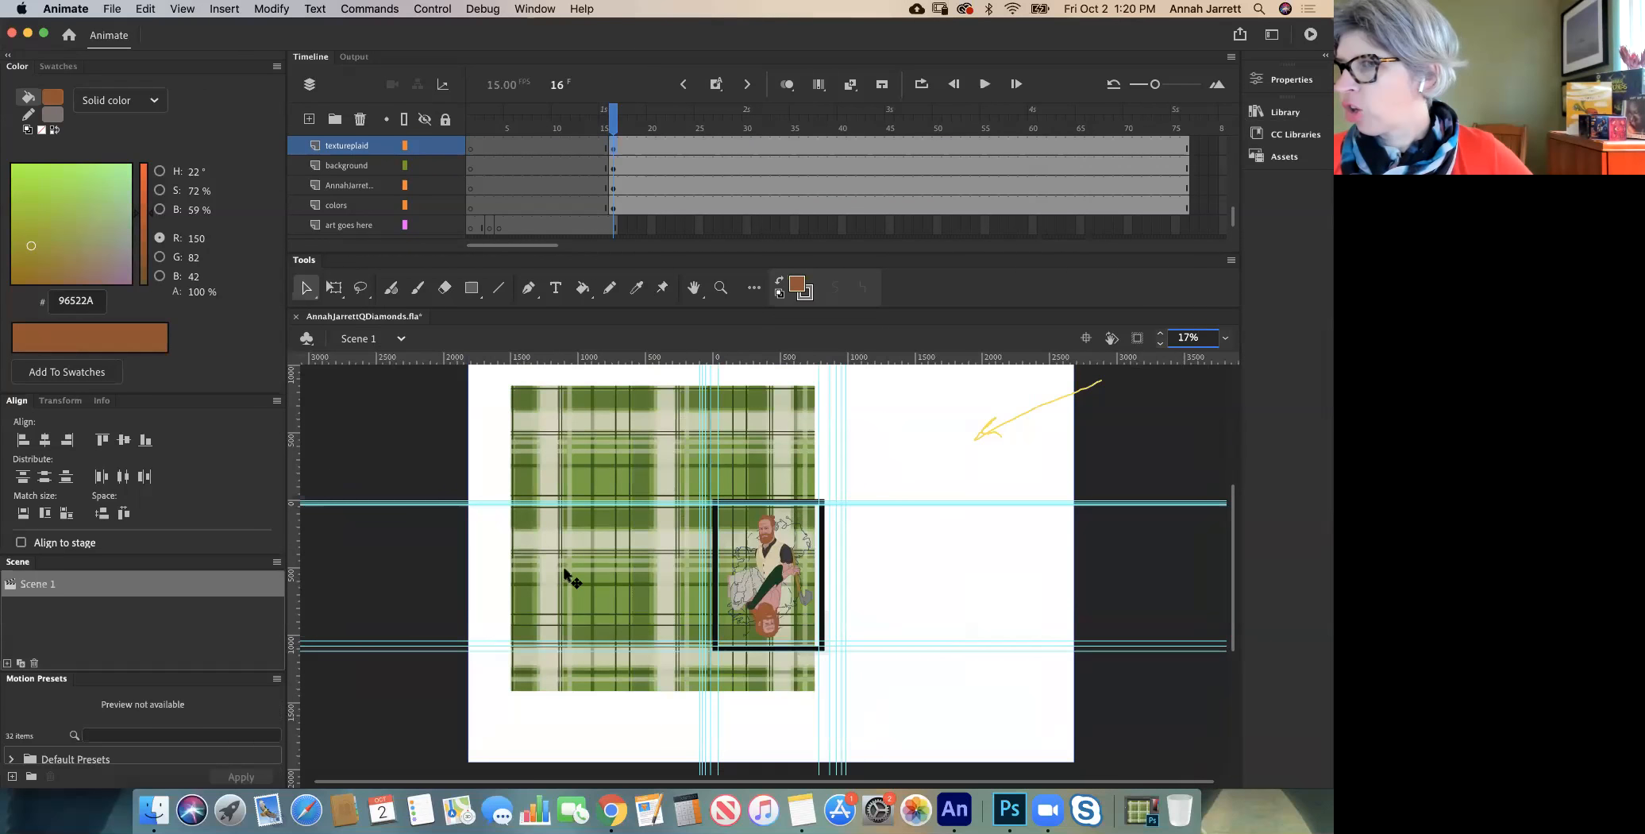
{"action": "type", "text": "c"}
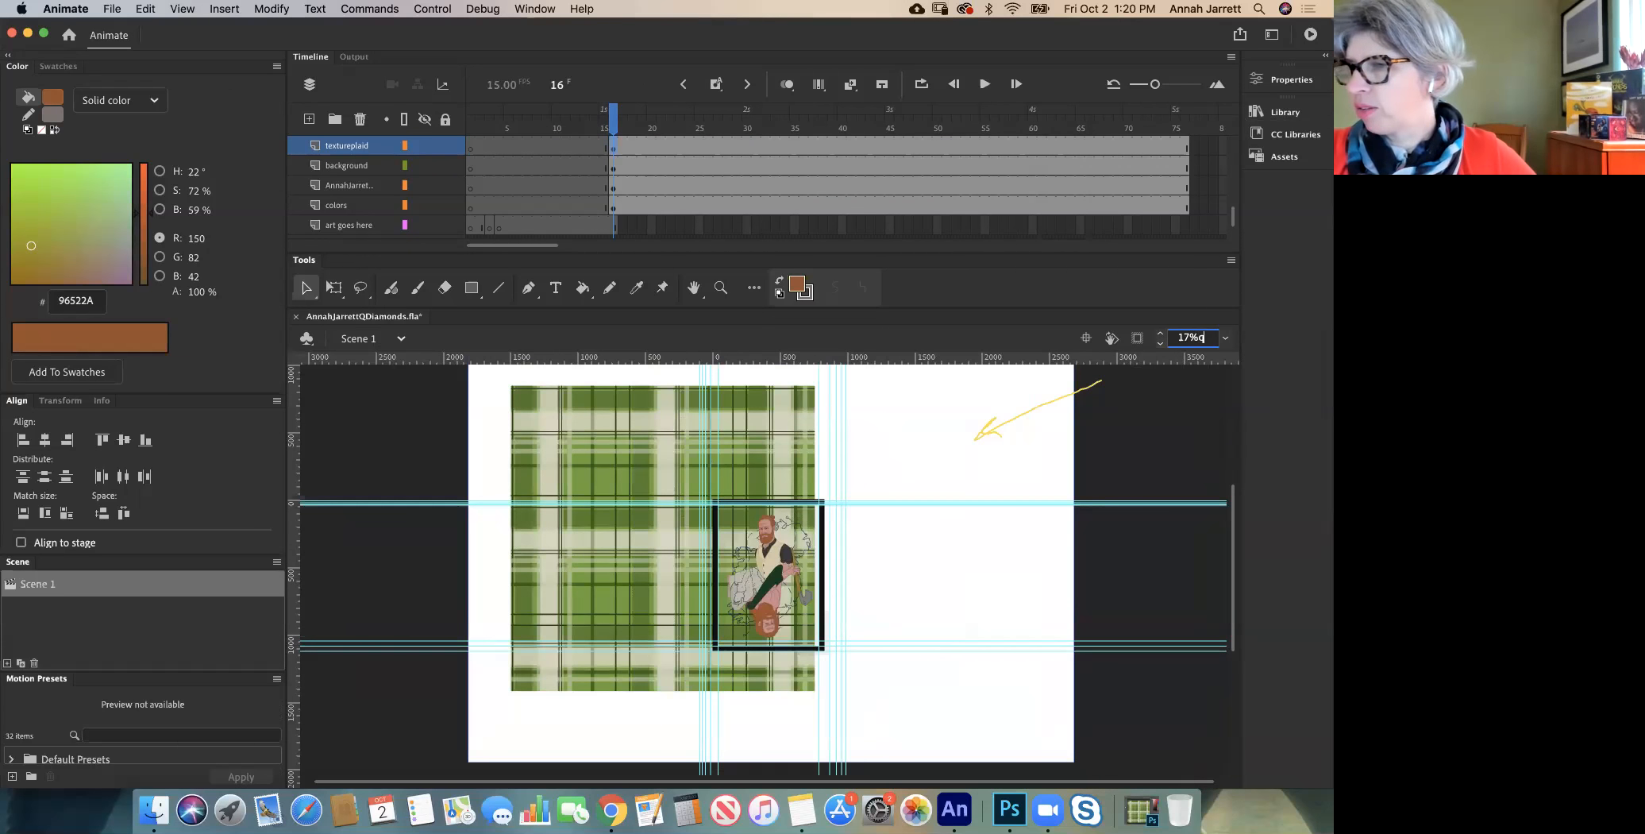
{"action": "left_click", "coordinate": [501, 586]}
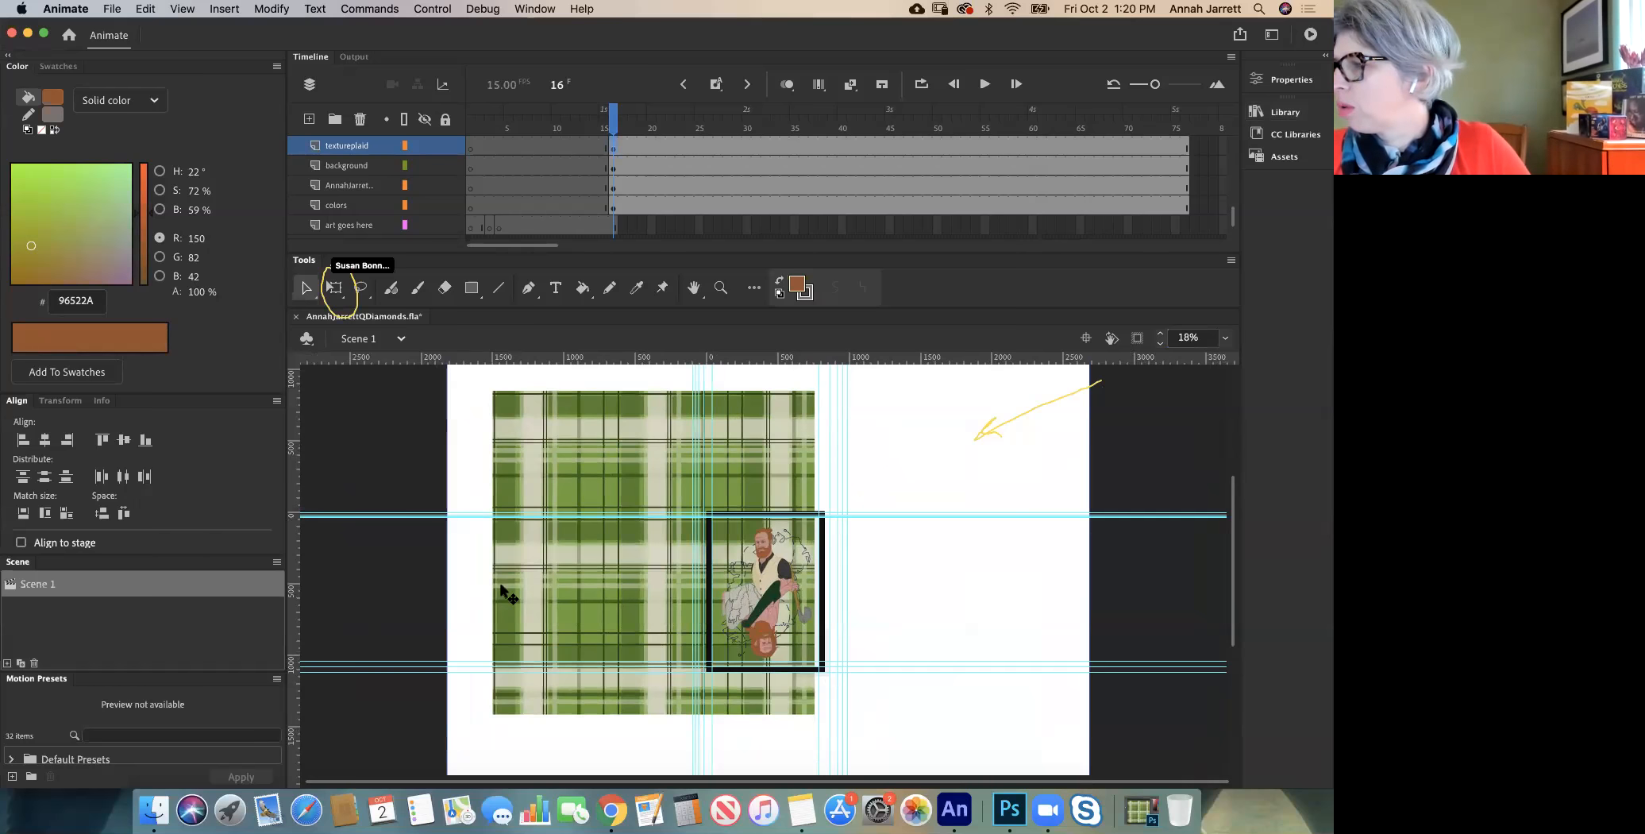
{"action": "key", "text": "q"}
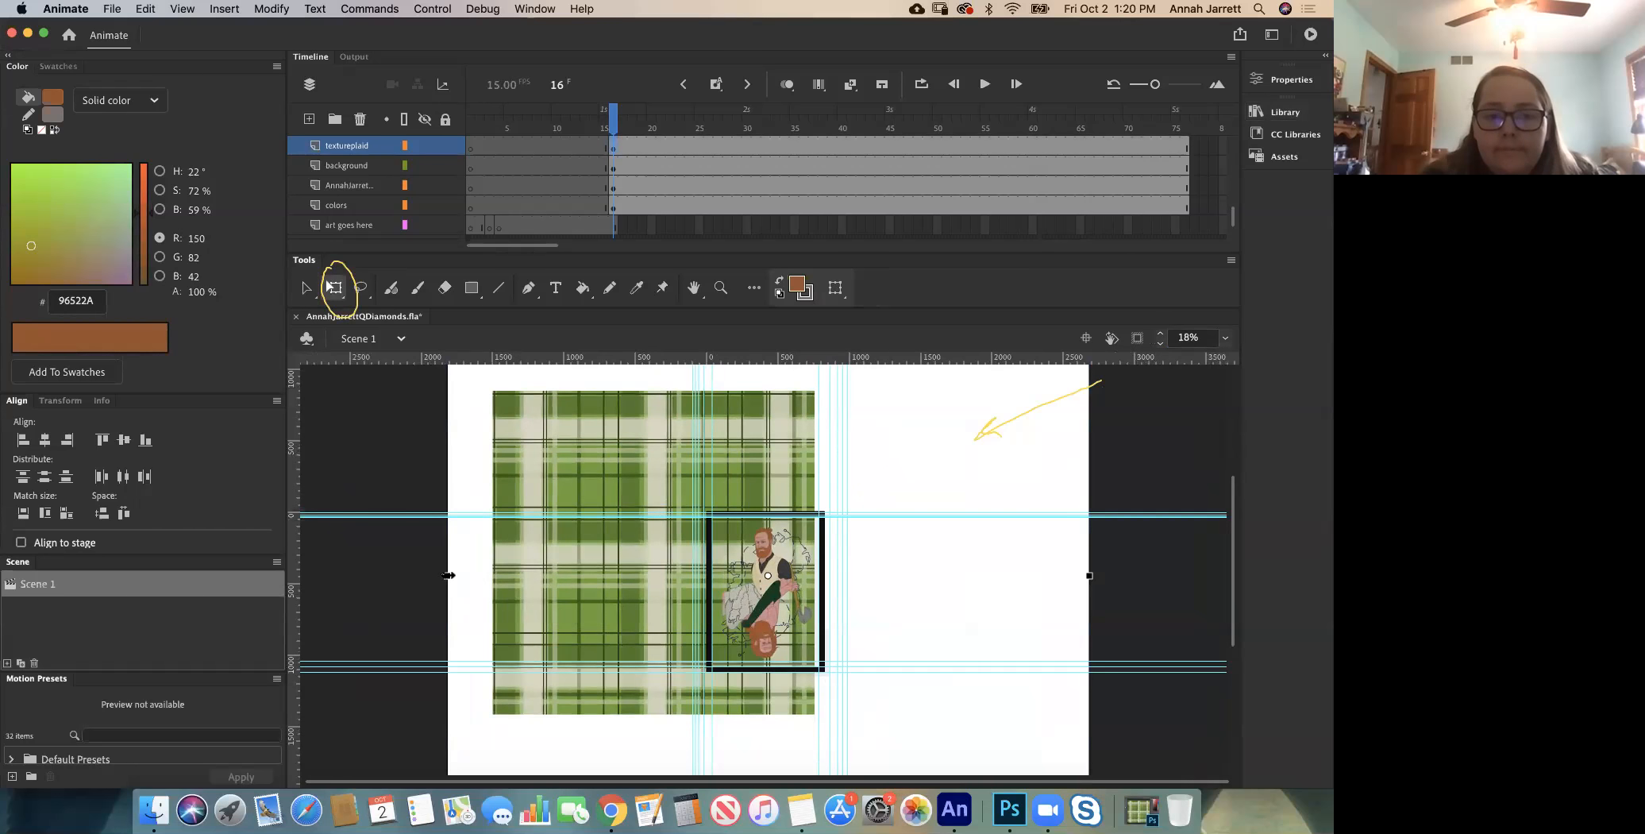
{"action": "mouse_move", "coordinate": [449, 575]}
{"action": "left_mouse_down"}
{"action": "mouse_move", "coordinate": [499, 575]}
{"action": "mouse_move", "coordinate": [477, 576]}
{"action": "left_mouse_up"}
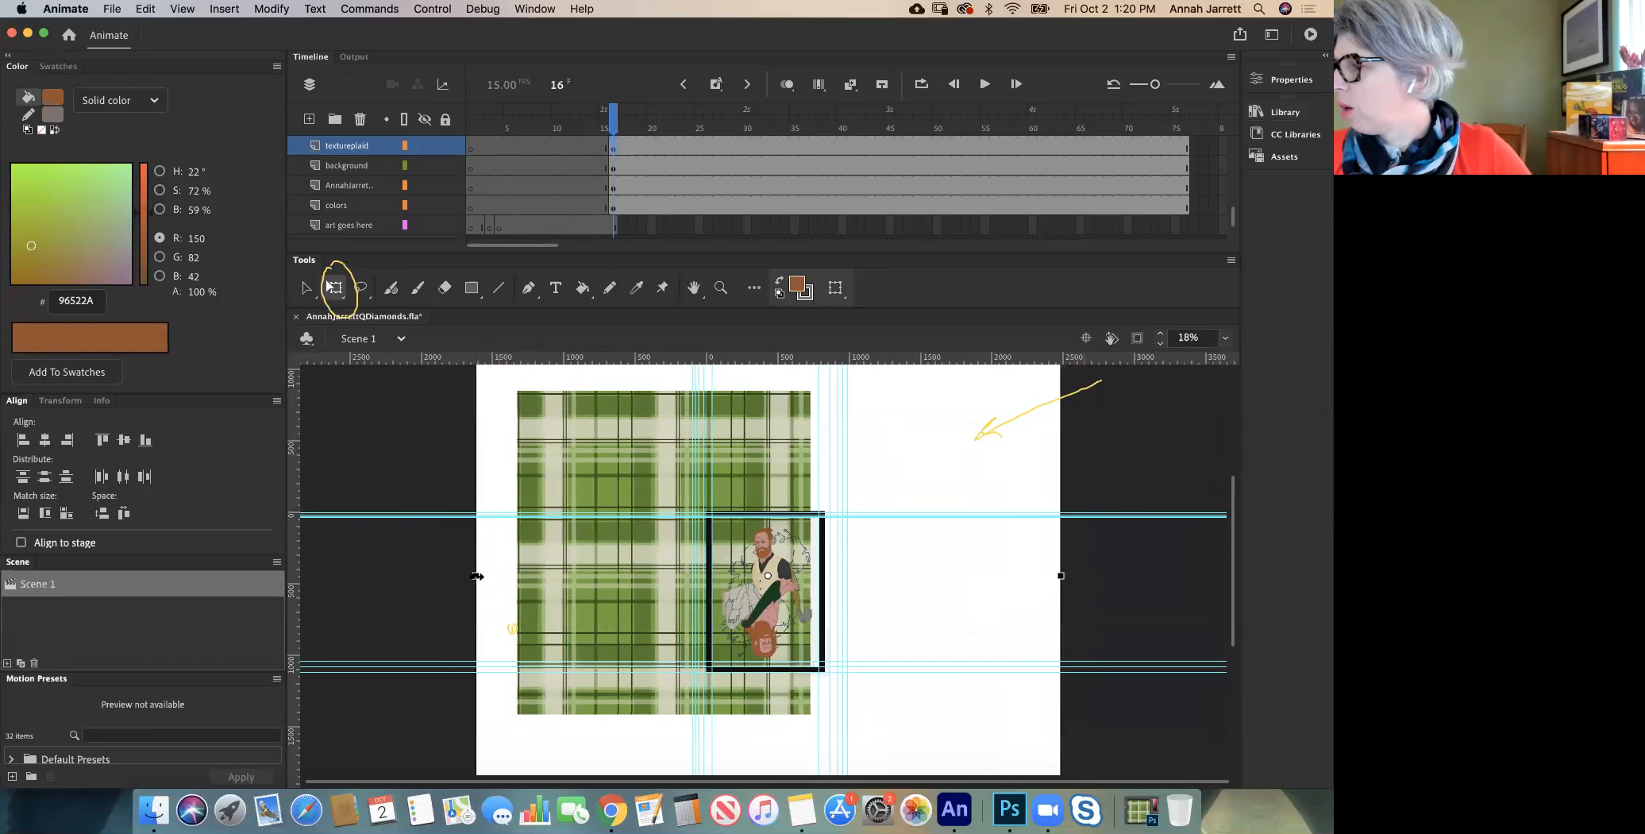
{"action": "key", "text": "cmd+z"}
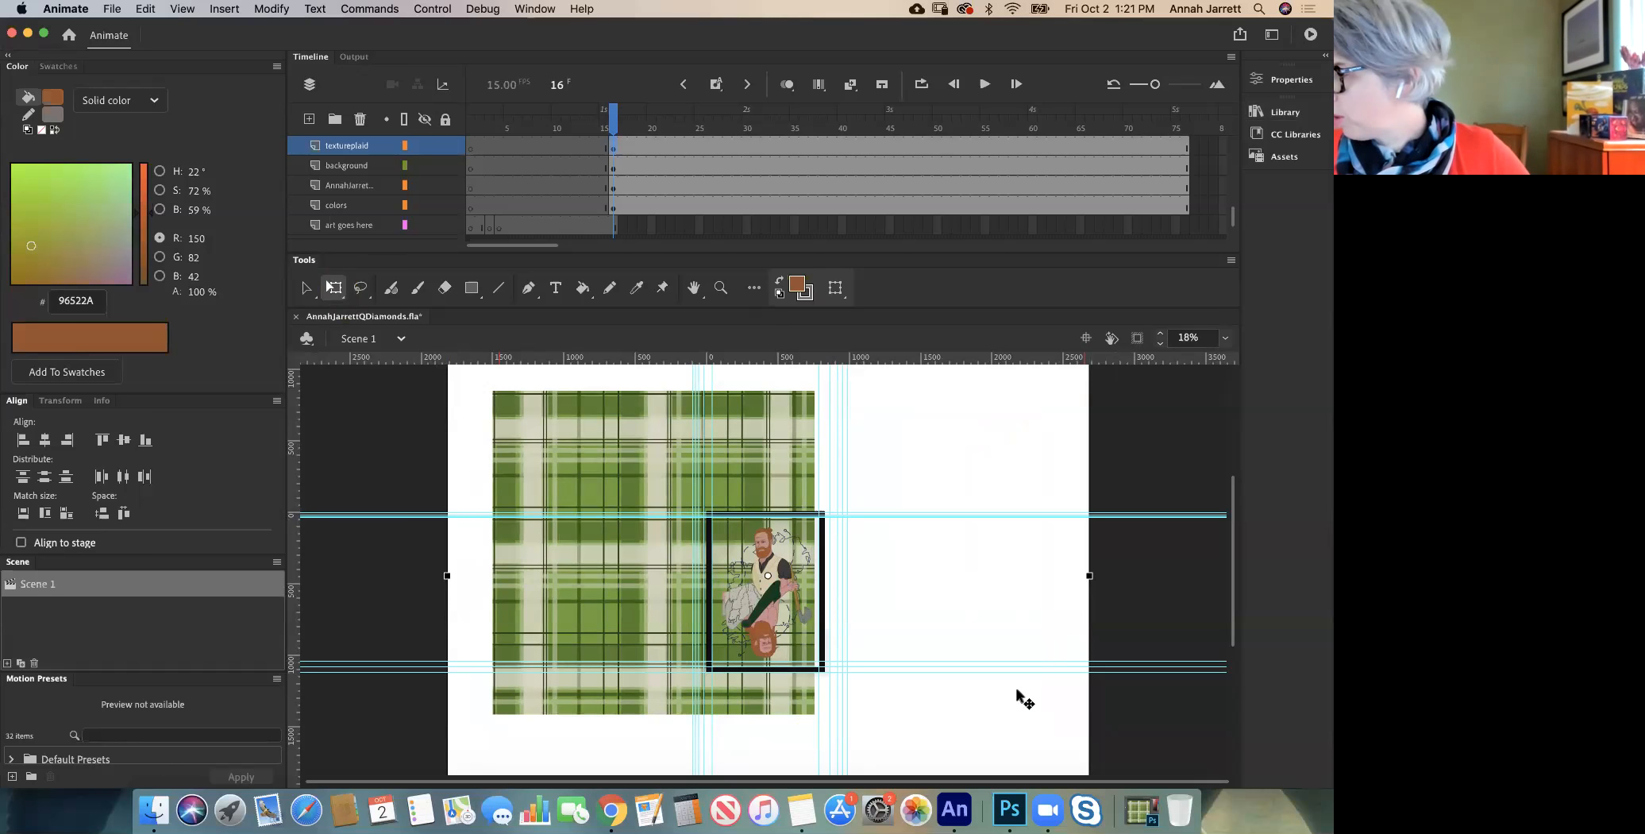
{"action": "scroll", "coordinate": [1032, 690], "scroll_direction": "down", "scroll_amount": 2}
{"action": "left_click_drag", "start_coordinate": [1089, 748], "coordinate": [888, 629]}
{"action": "left_click_drag", "start_coordinate": [690, 516], "coordinate": [722, 528]}
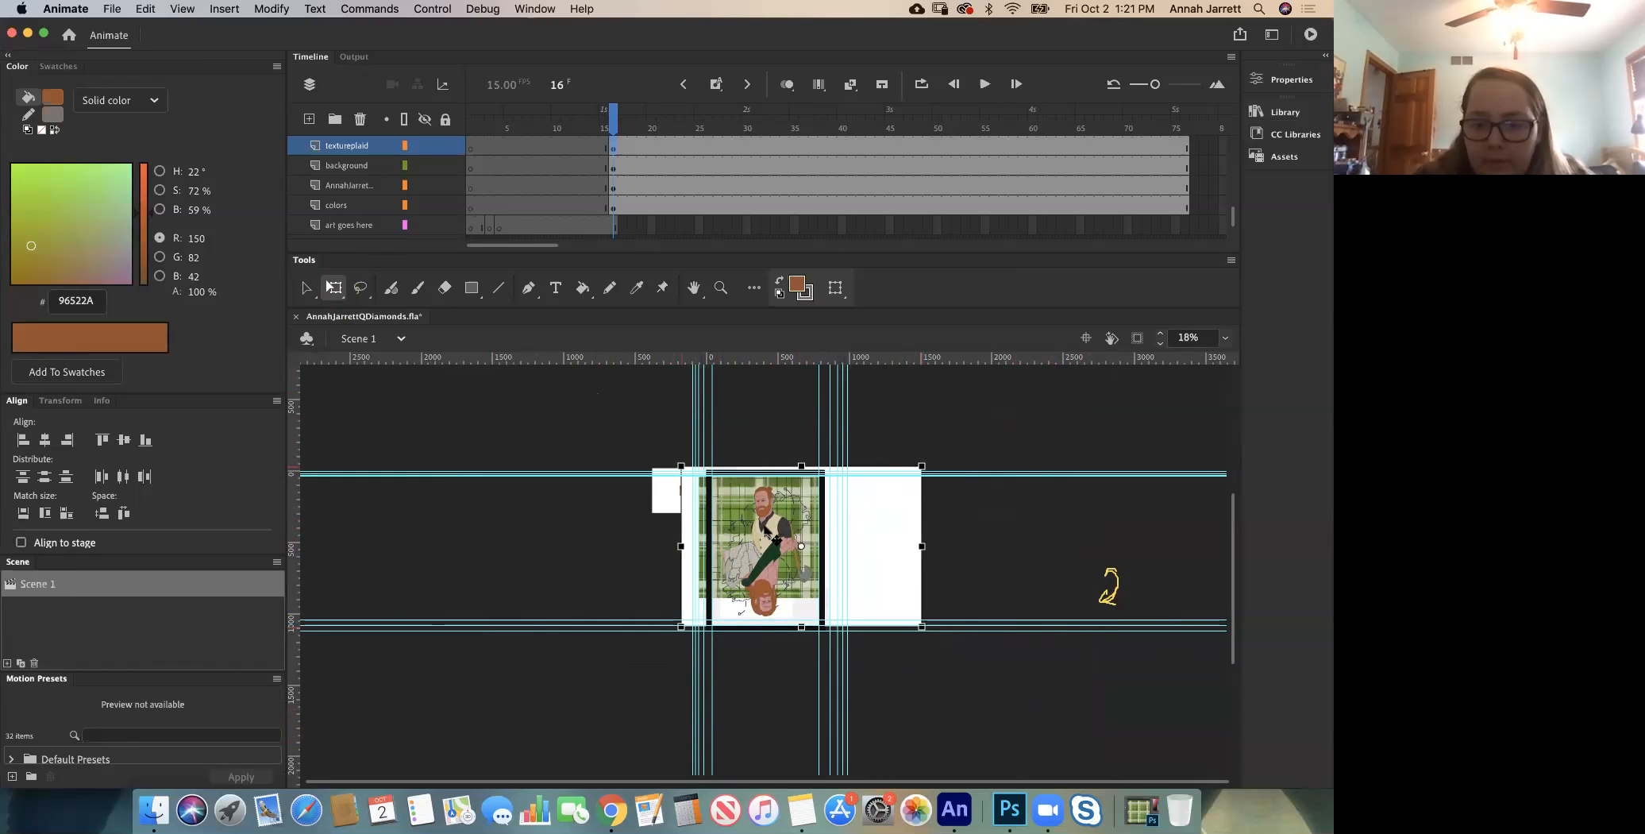
Step: Rotate the plaid image clockwise by about 20 degrees, keeping the pattern behind the figures
{"action": "left_click", "coordinate": [935, 471]}
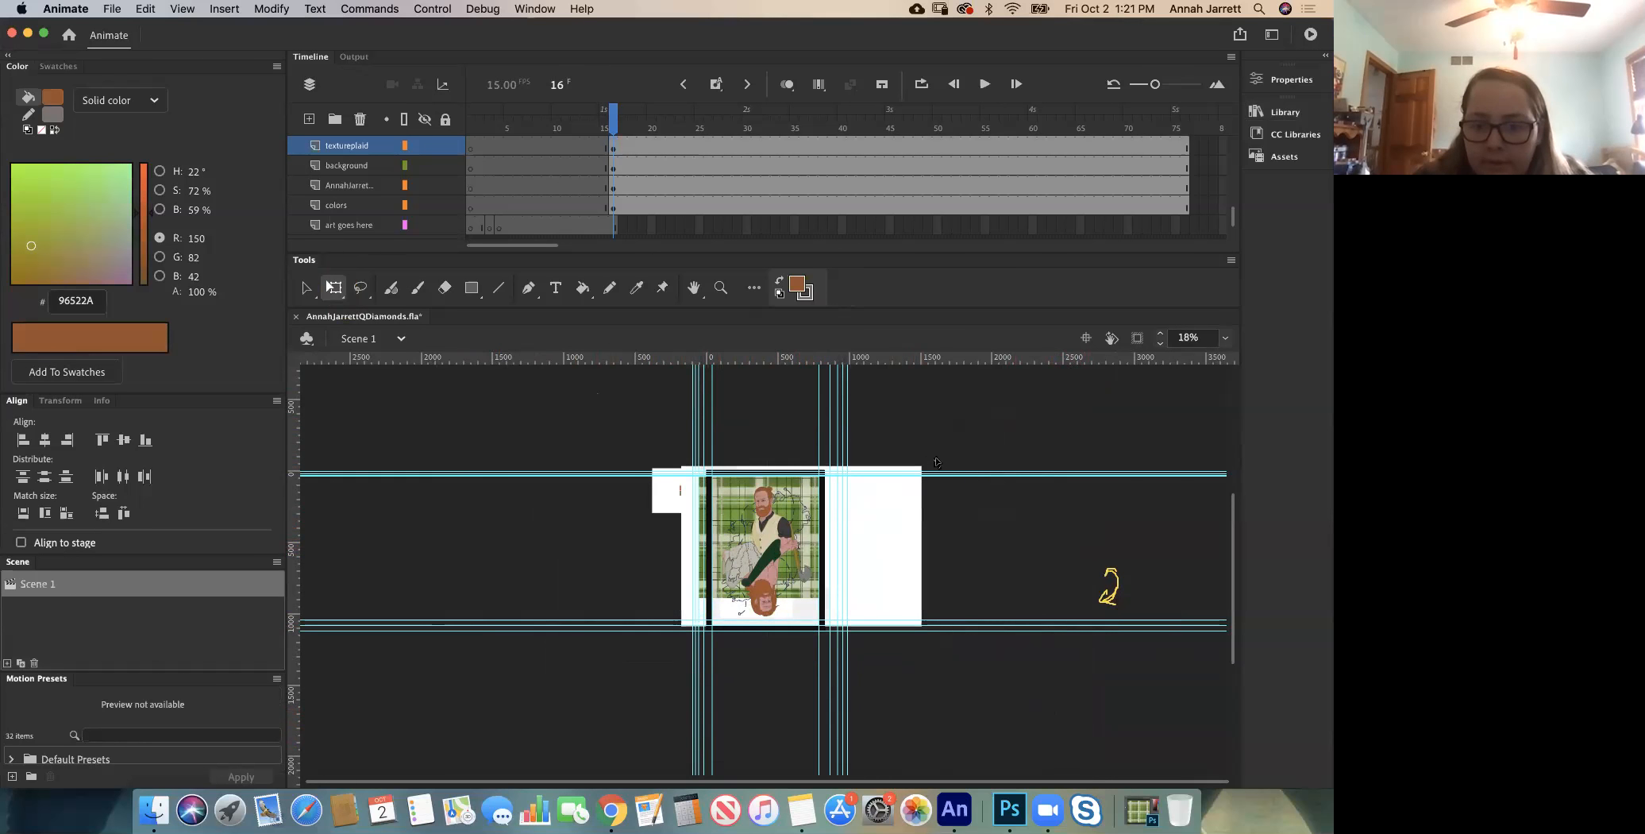
{"action": "left_click", "coordinate": [897, 493]}
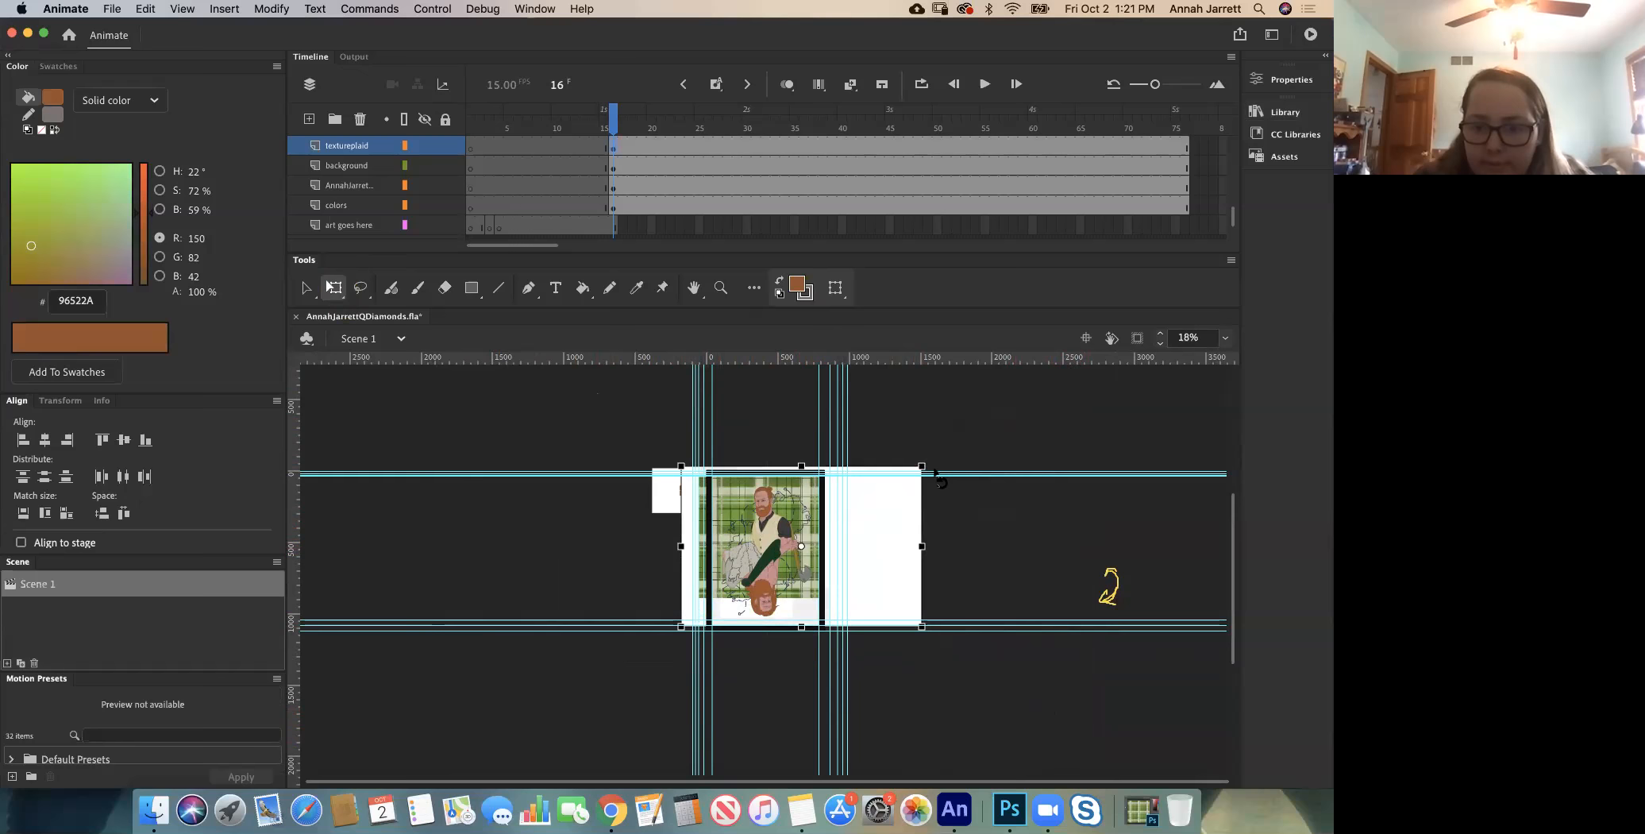
{"action": "left_click_drag", "start_coordinate": [937, 476], "coordinate": [869, 536]}
{"action": "left_click_drag", "start_coordinate": [779, 647], "coordinate": [779, 654]}
Step: Move the background layer above the textureplaid layer in the layer stack
{"action": "left_click", "coordinate": [1225, 338]}
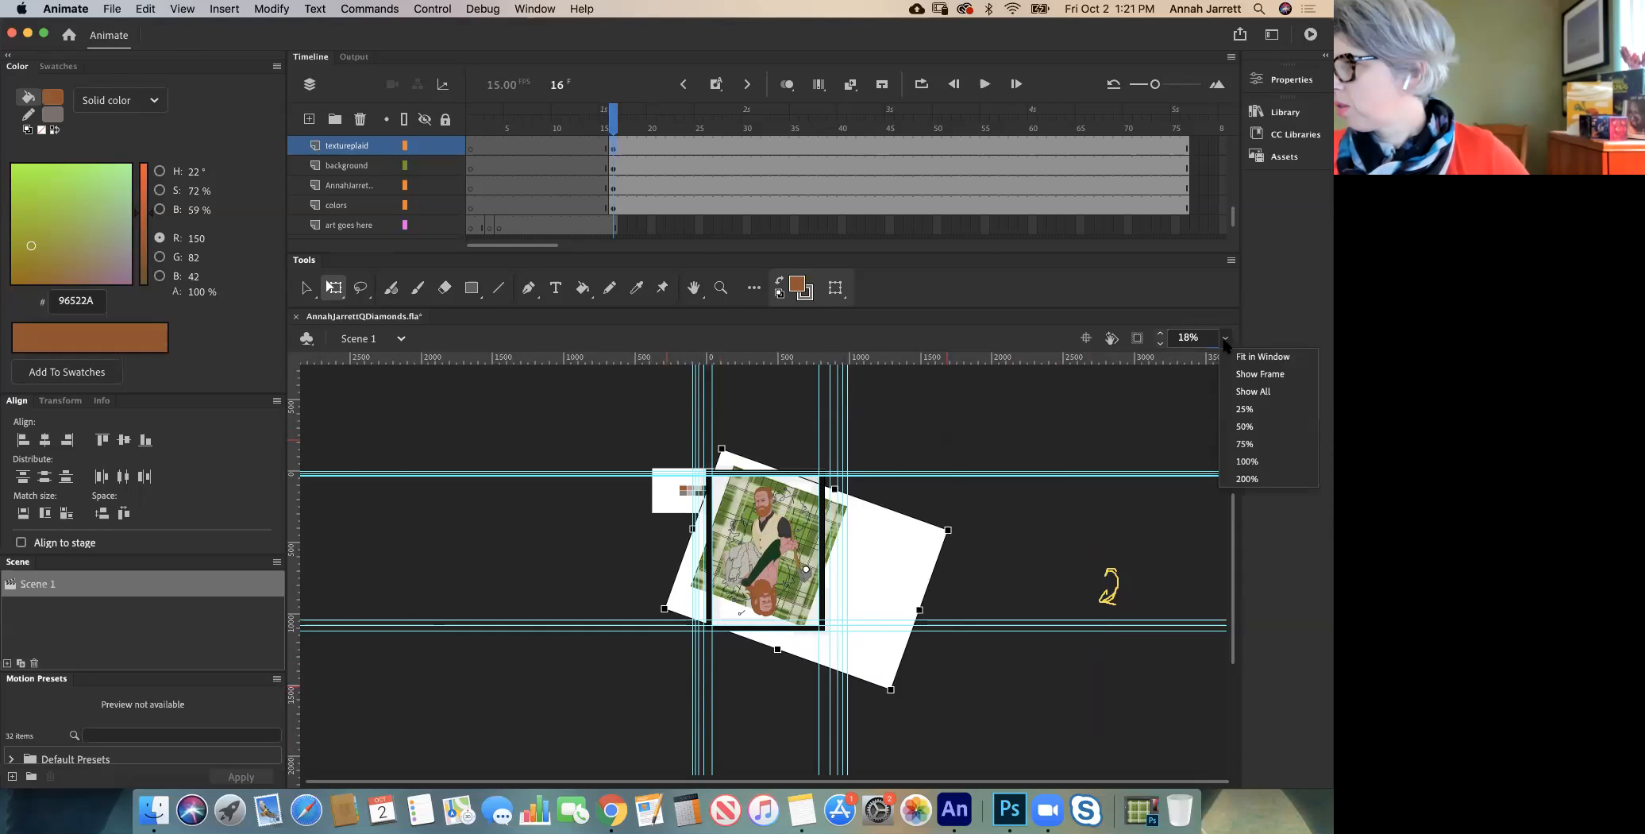
{"action": "left_click", "coordinate": [1243, 427]}
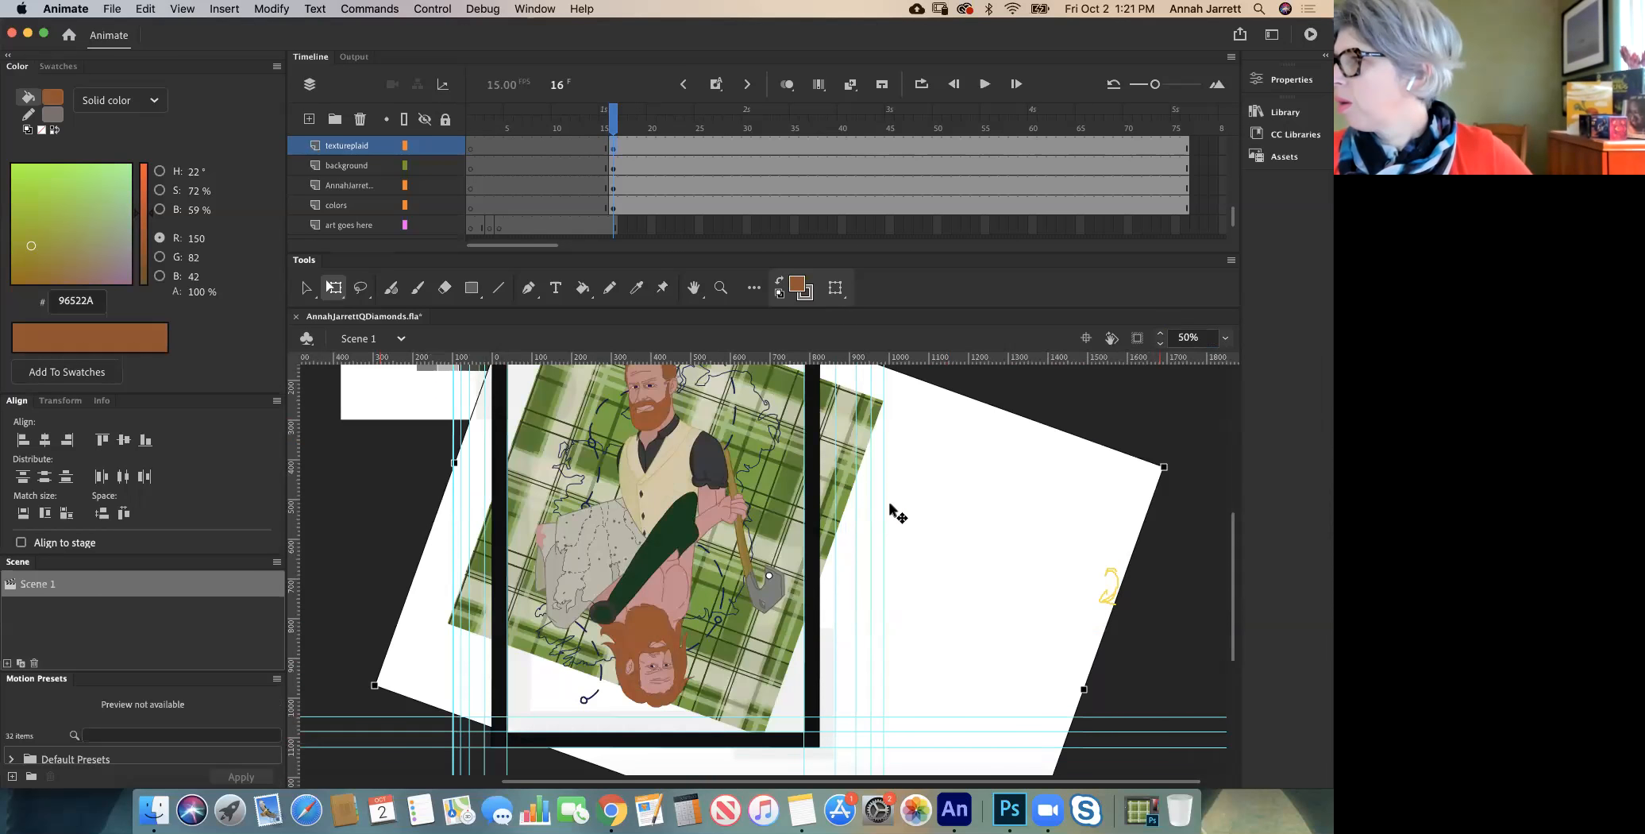
{"action": "scroll", "coordinate": [895, 512], "scroll_direction": "up", "scroll_amount": 2}
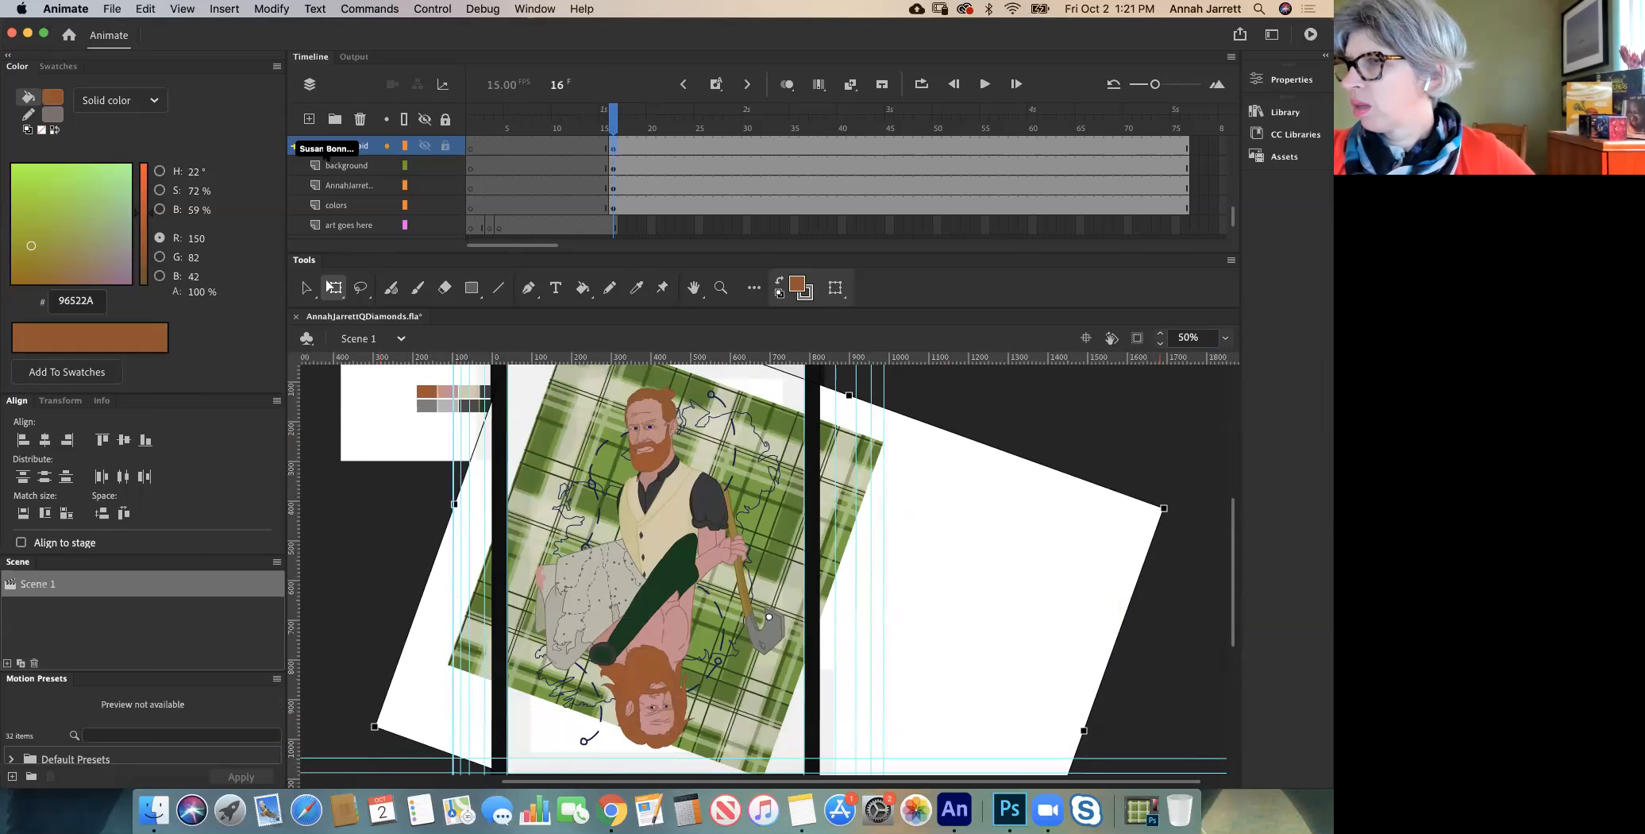
{"action": "right_click", "coordinate": [327, 147]}
{"action": "left_click", "coordinate": [355, 145]}
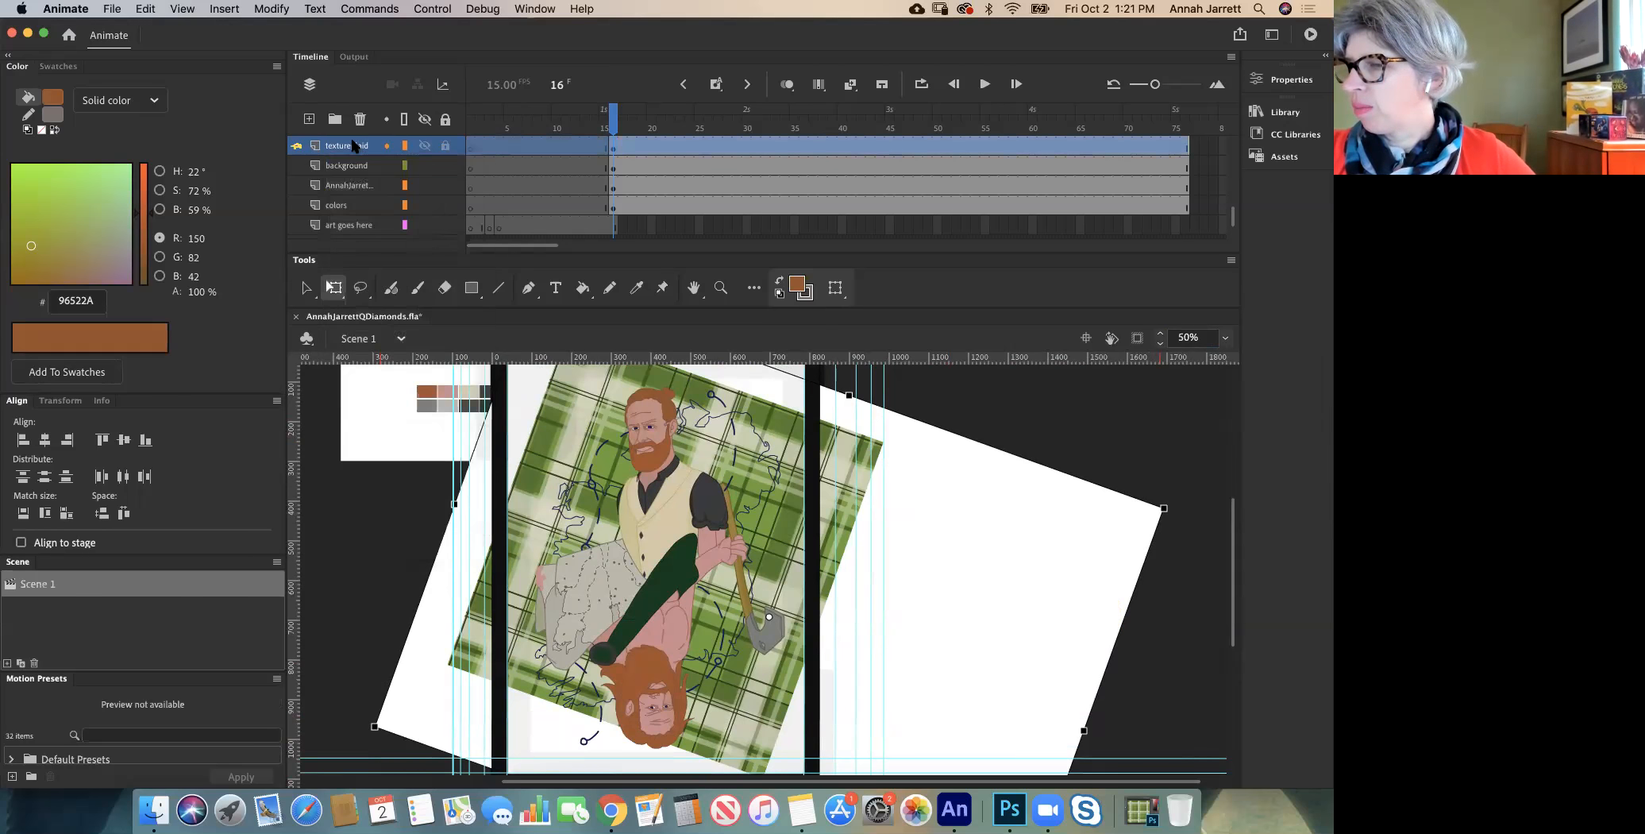
{"action": "right_click", "coordinate": [355, 145]}
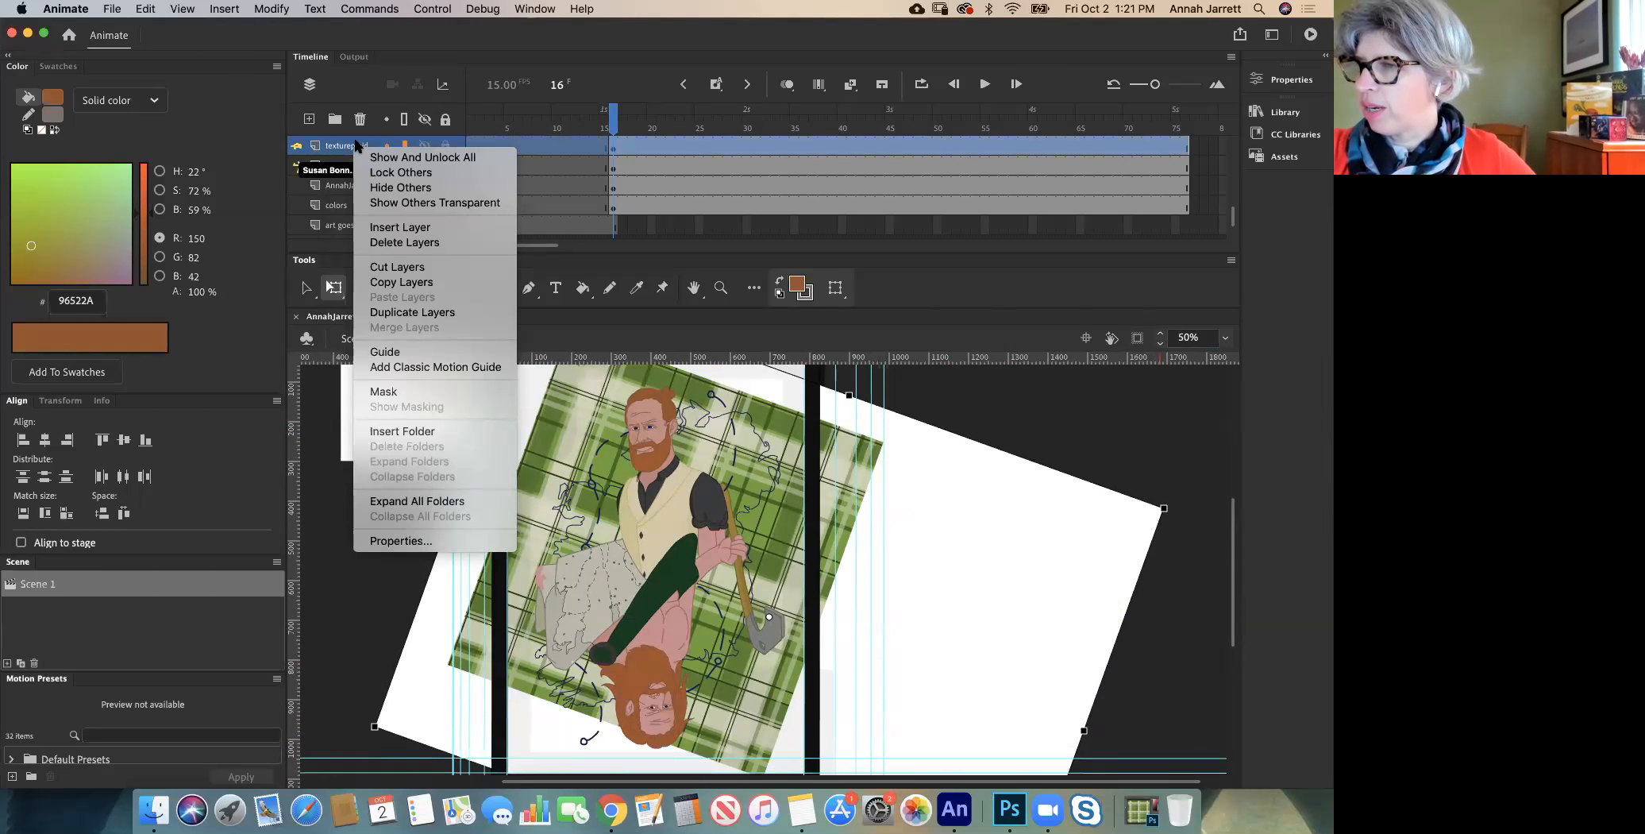
{"action": "left_click", "coordinate": [294, 181]}
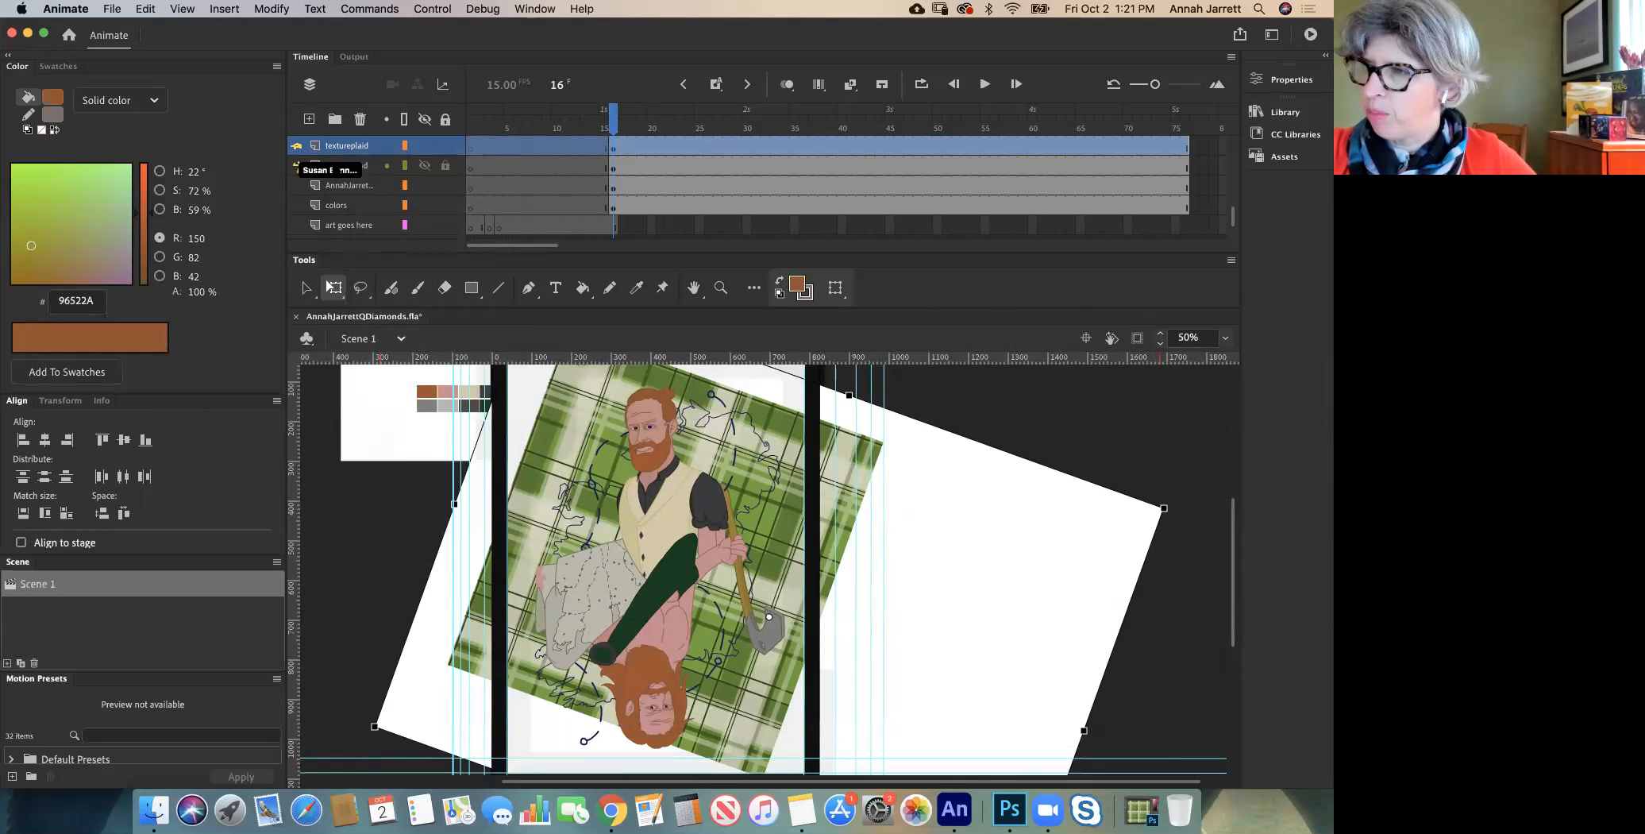
{"action": "left_click", "coordinate": [334, 167]}
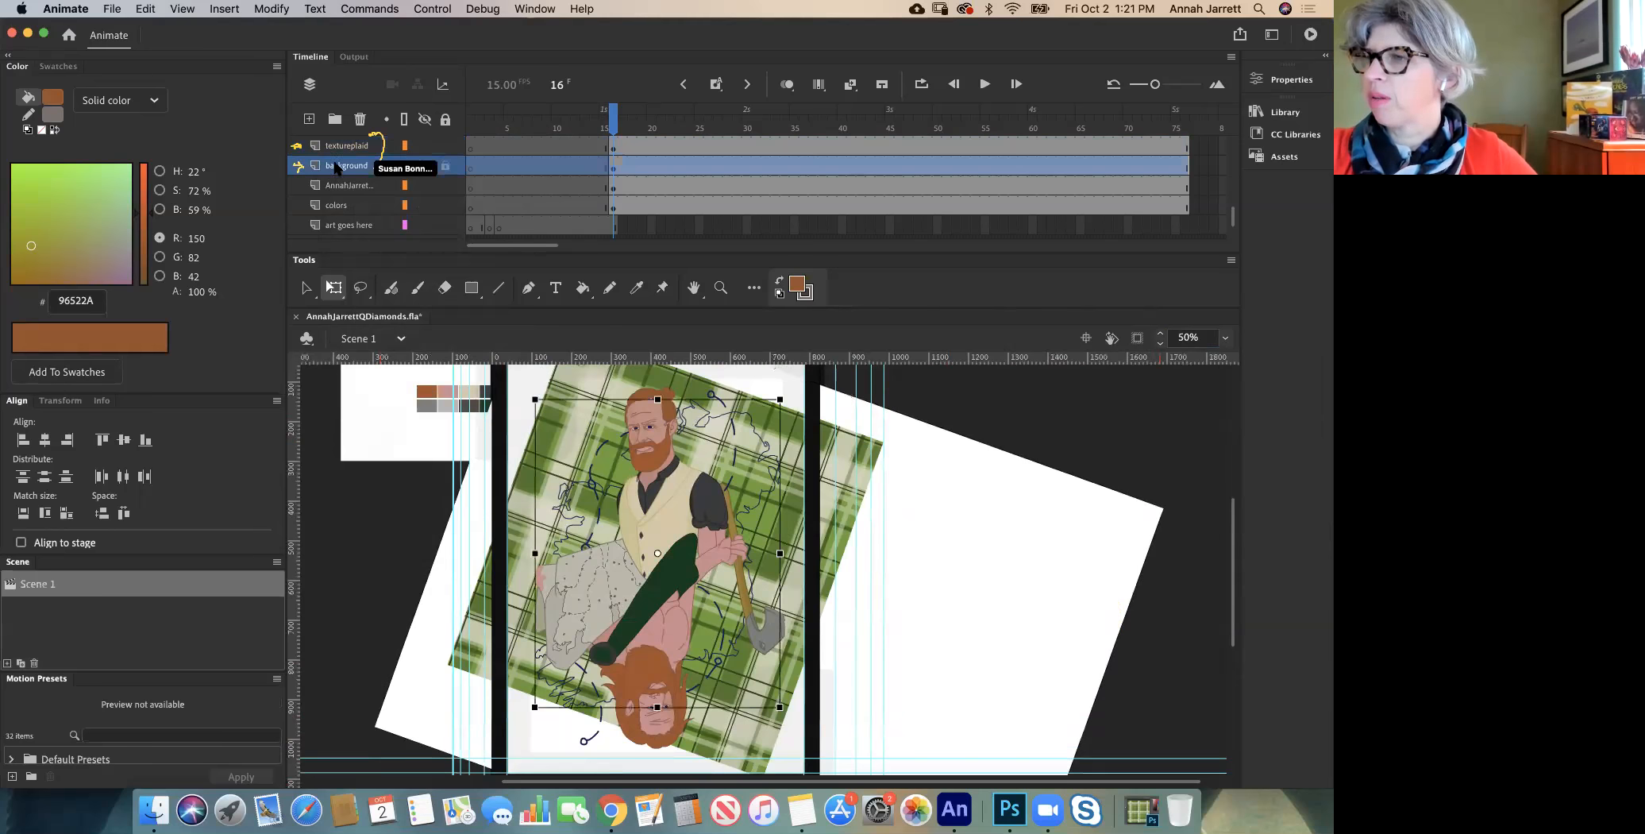
{"action": "left_click_drag", "start_coordinate": [334, 145], "coordinate": [334, 145]}
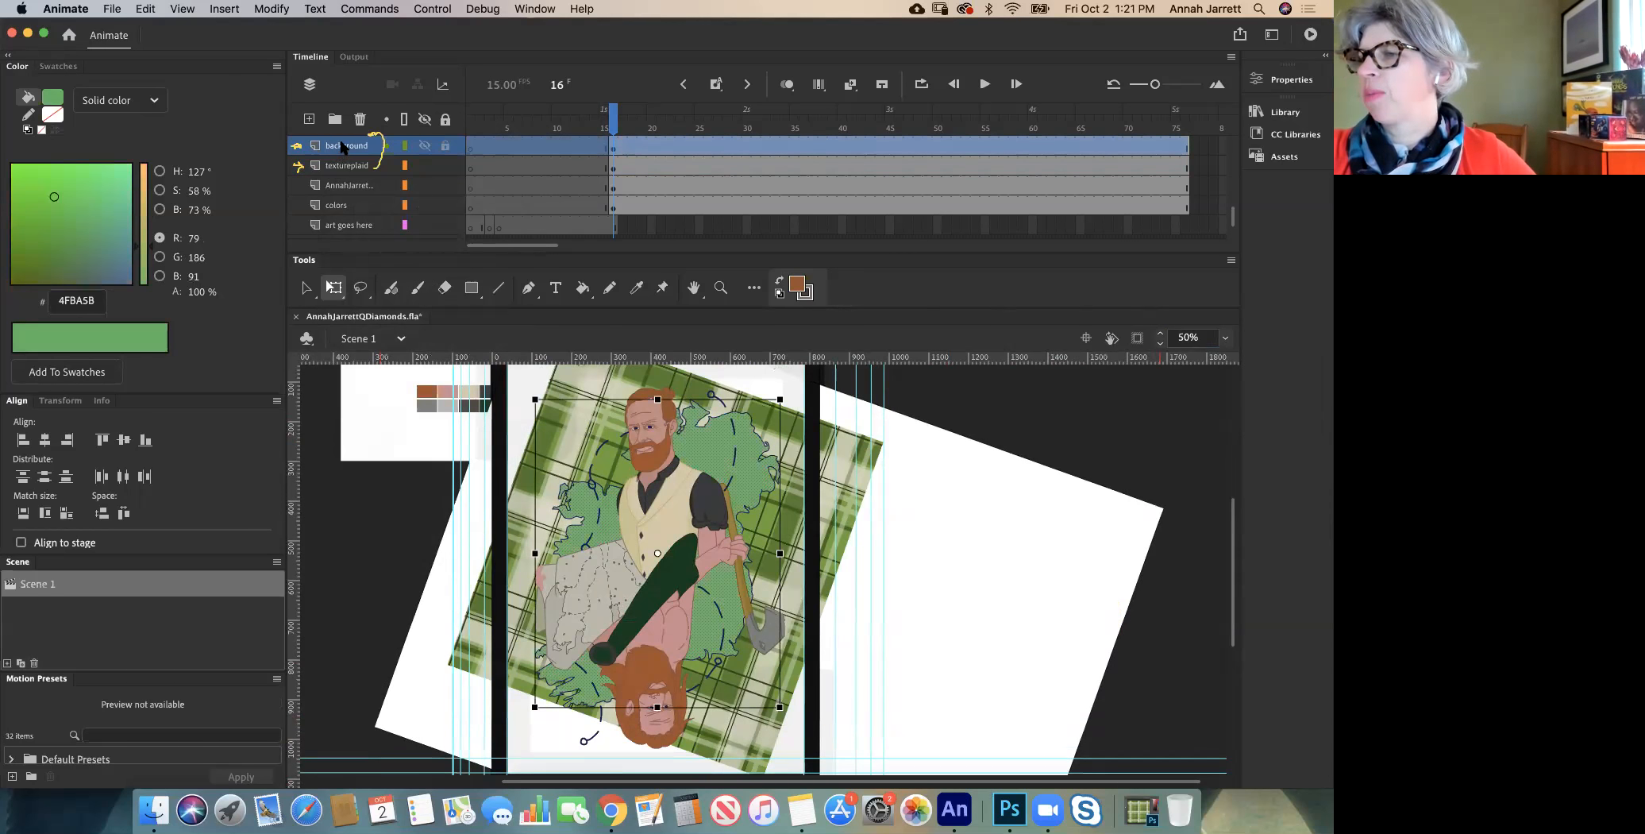
Step: Turn the background layer into a mask for the textureplaid layer
{"action": "left_click", "coordinate": [343, 169], "text": "shift"}
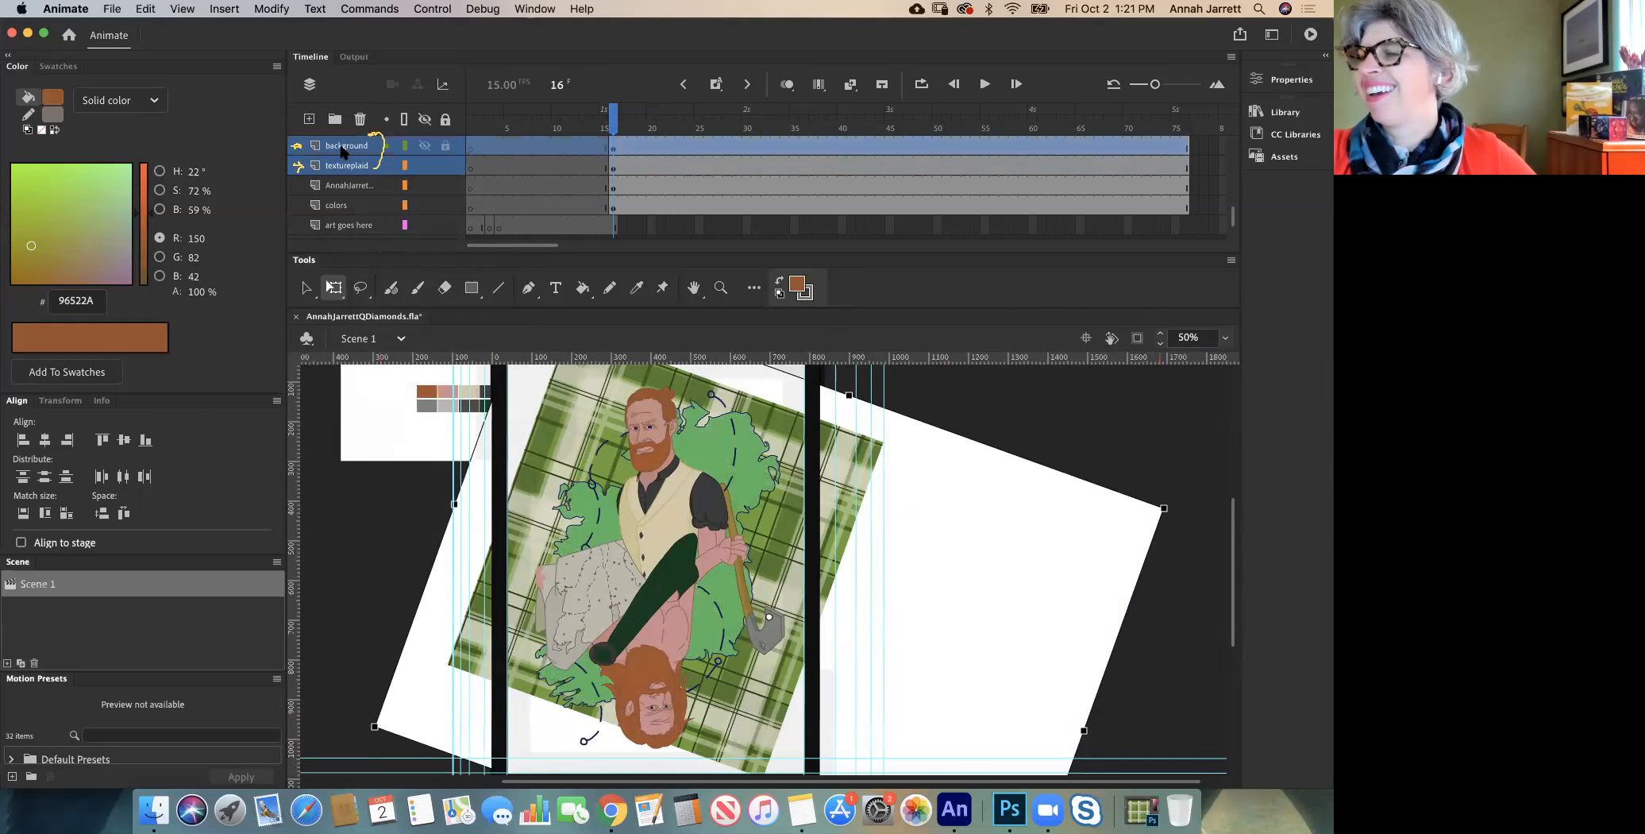
{"action": "left_click", "coordinate": [343, 149]}
{"action": "right_click", "coordinate": [342, 151]}
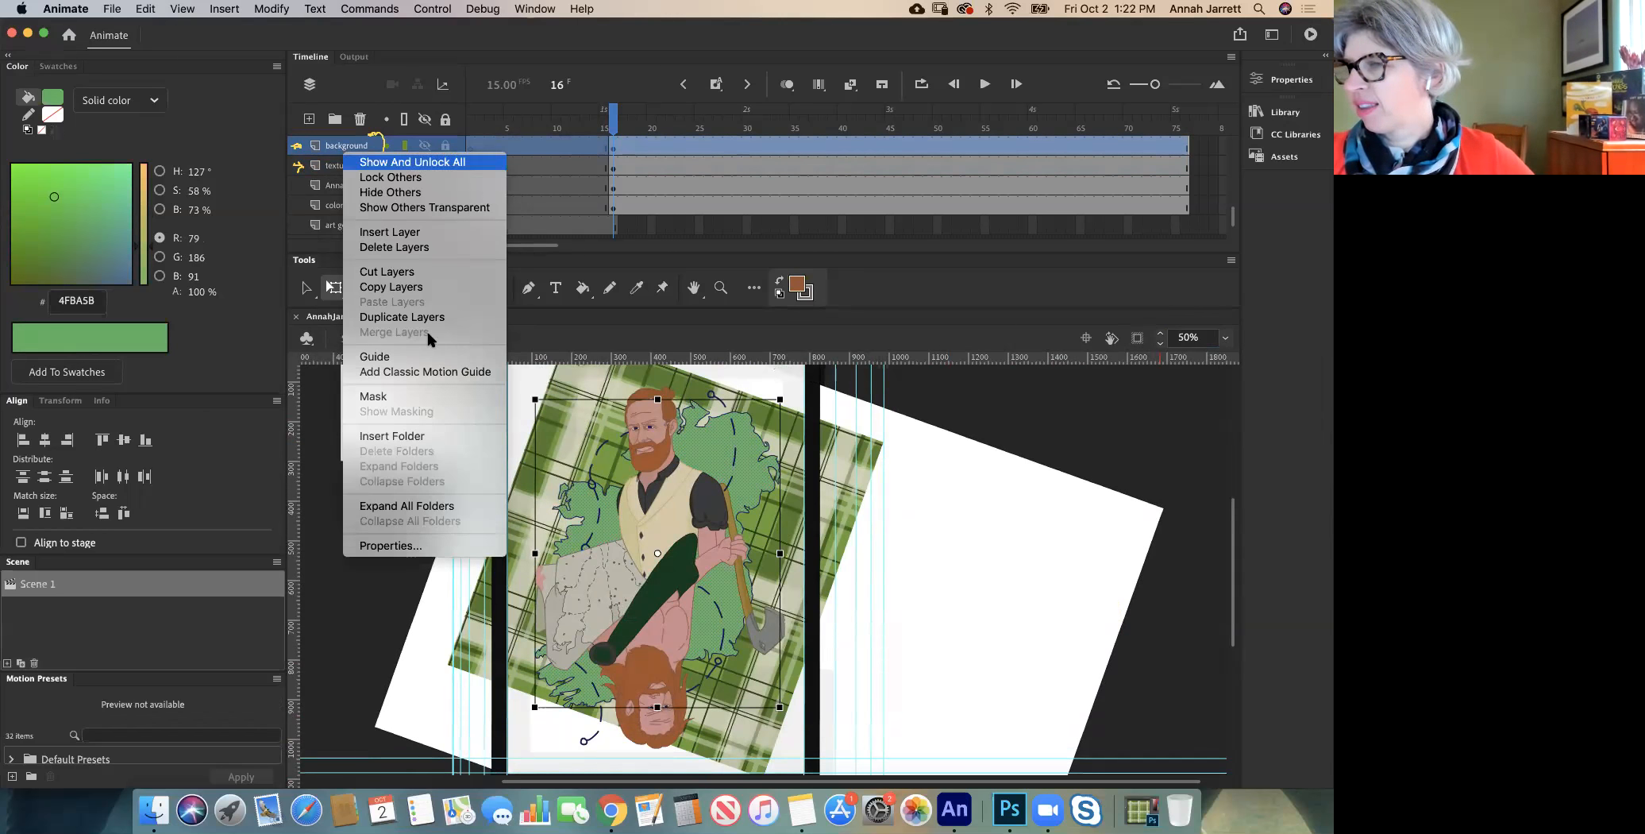
{"action": "left_click", "coordinate": [435, 399]}
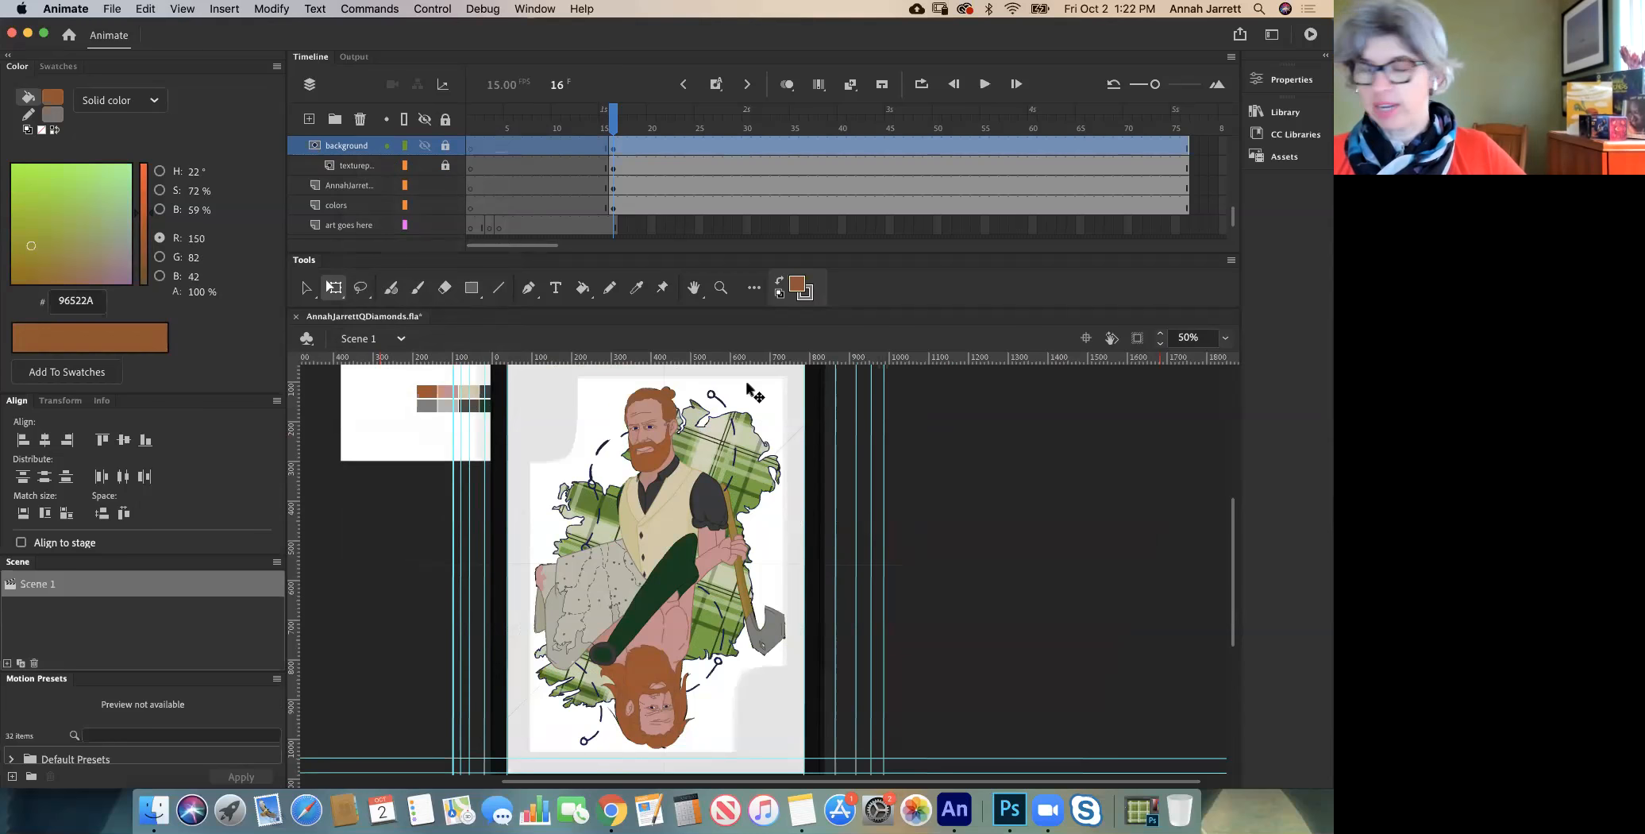
Step: Open the frame properties of the masked textureplaid layer
{"action": "left_click", "coordinate": [1281, 80]}
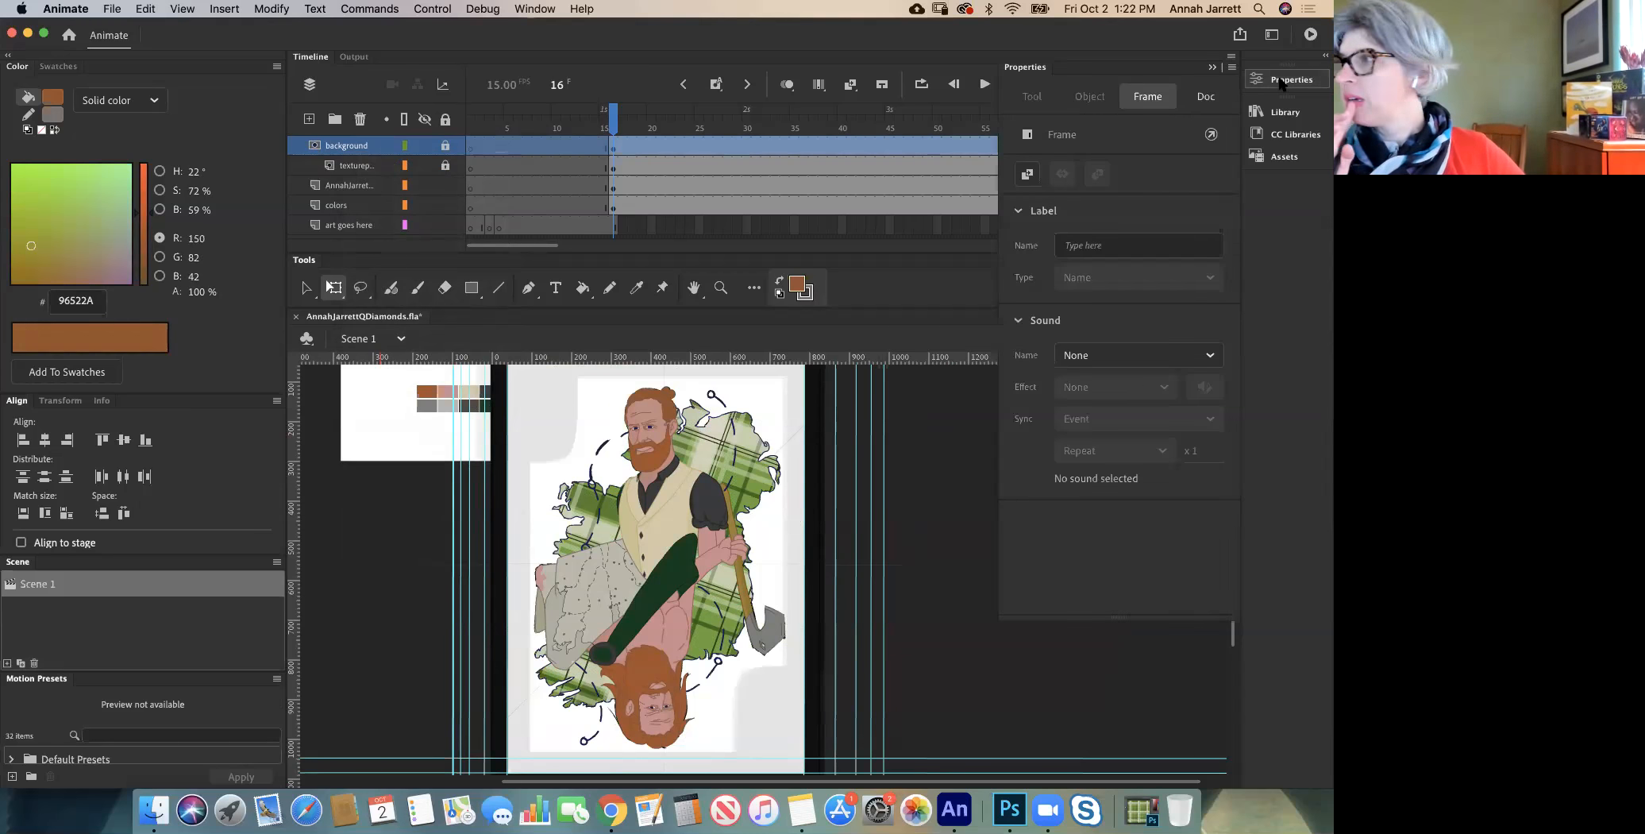
{"action": "left_click", "coordinate": [705, 457]}
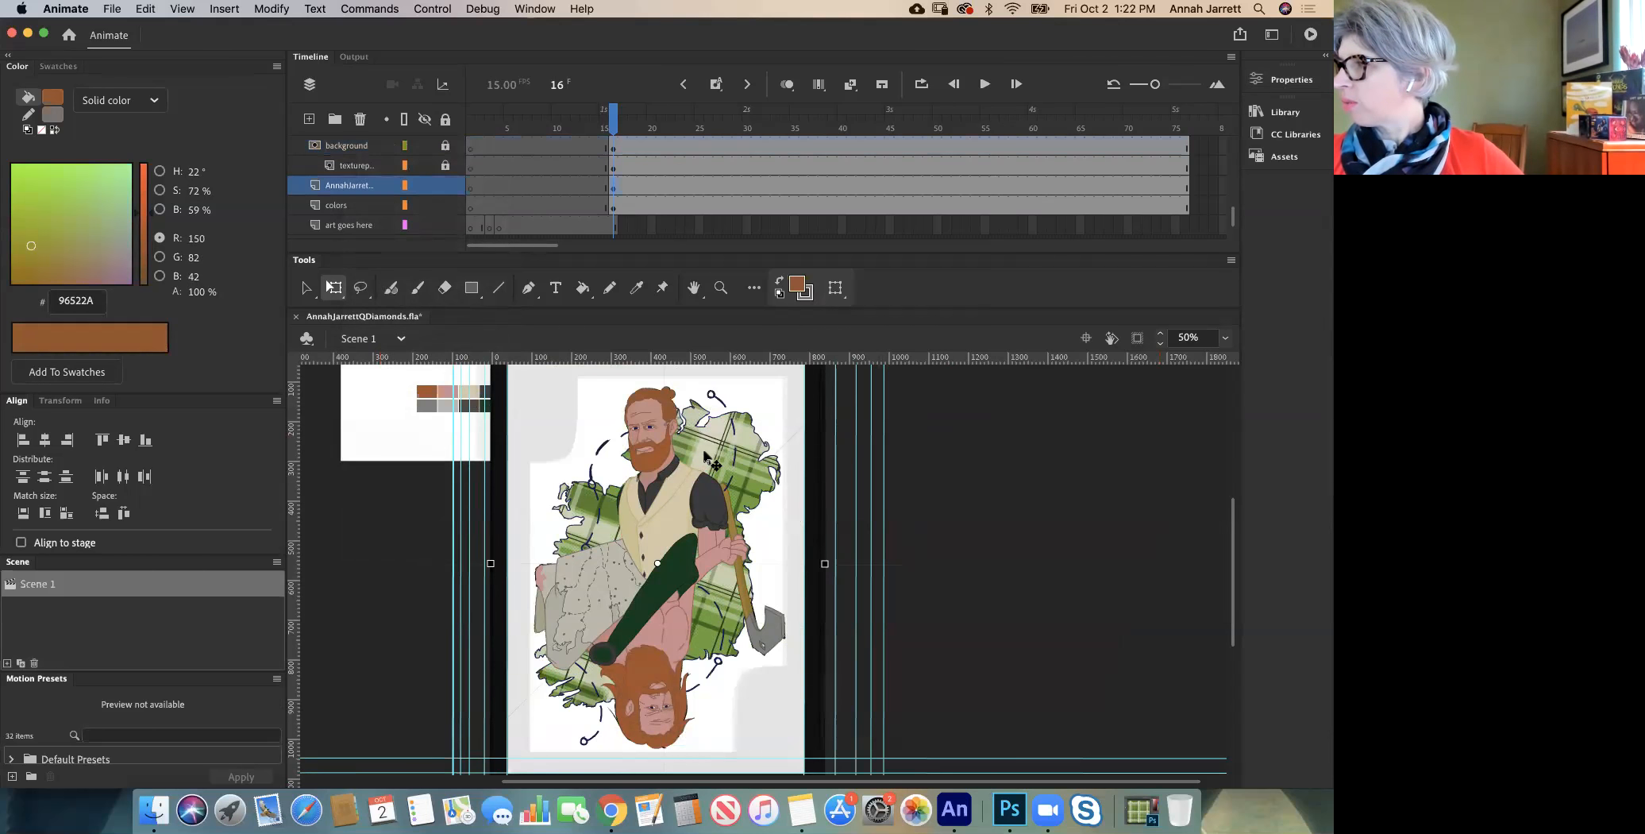
{"action": "left_click", "coordinate": [348, 169]}
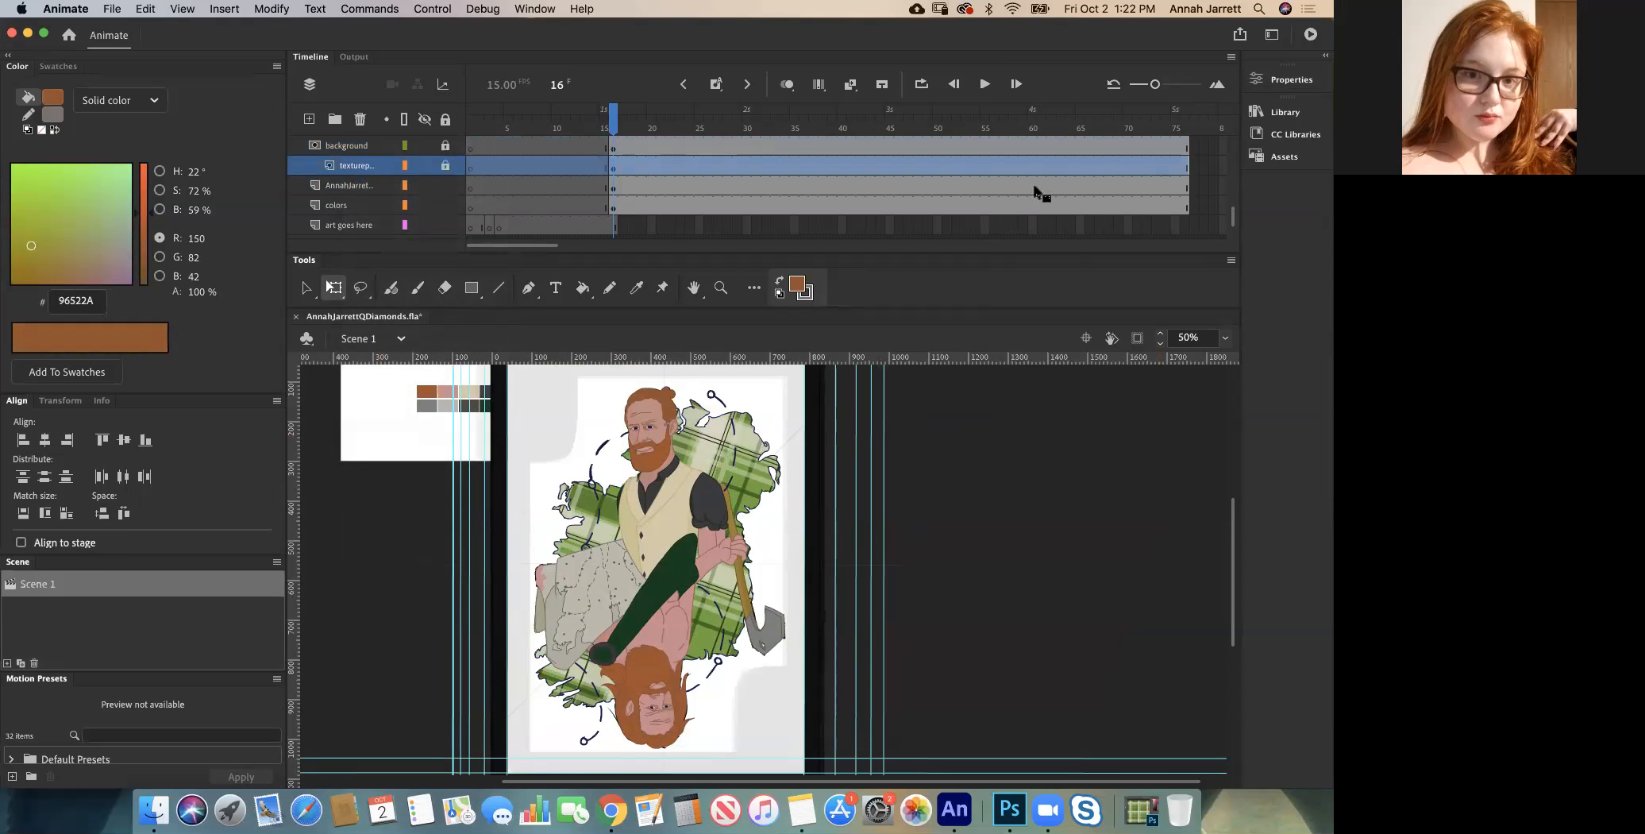
{"action": "left_click", "coordinate": [1299, 79]}
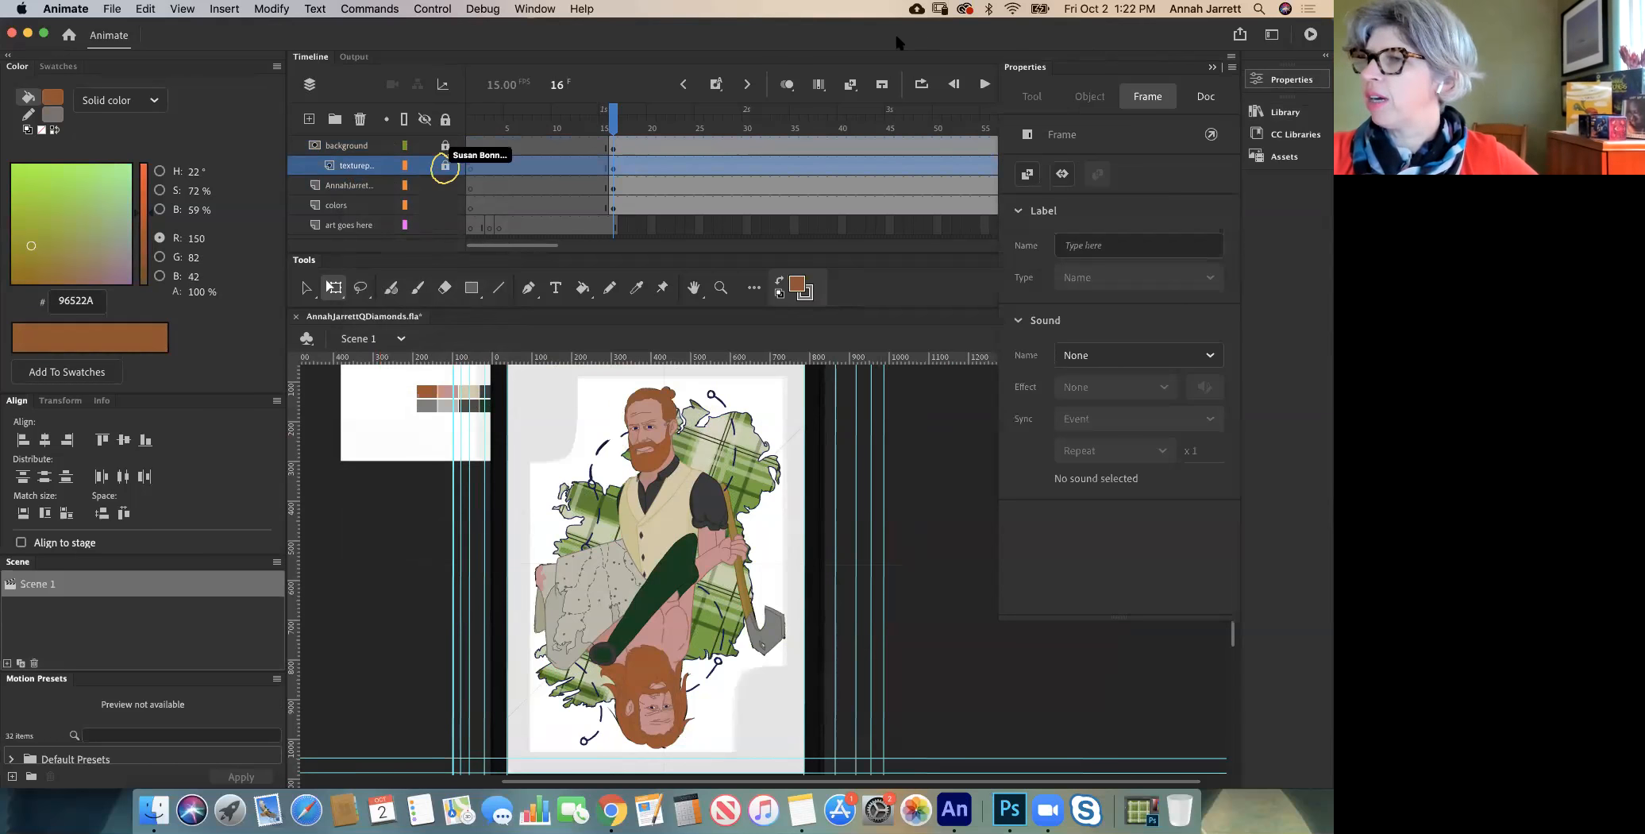
Step: Unlock the textureplaid and background layers and select the plaid image's frame 16 on the textureplaid layer
{"action": "left_click", "coordinate": [445, 167]}
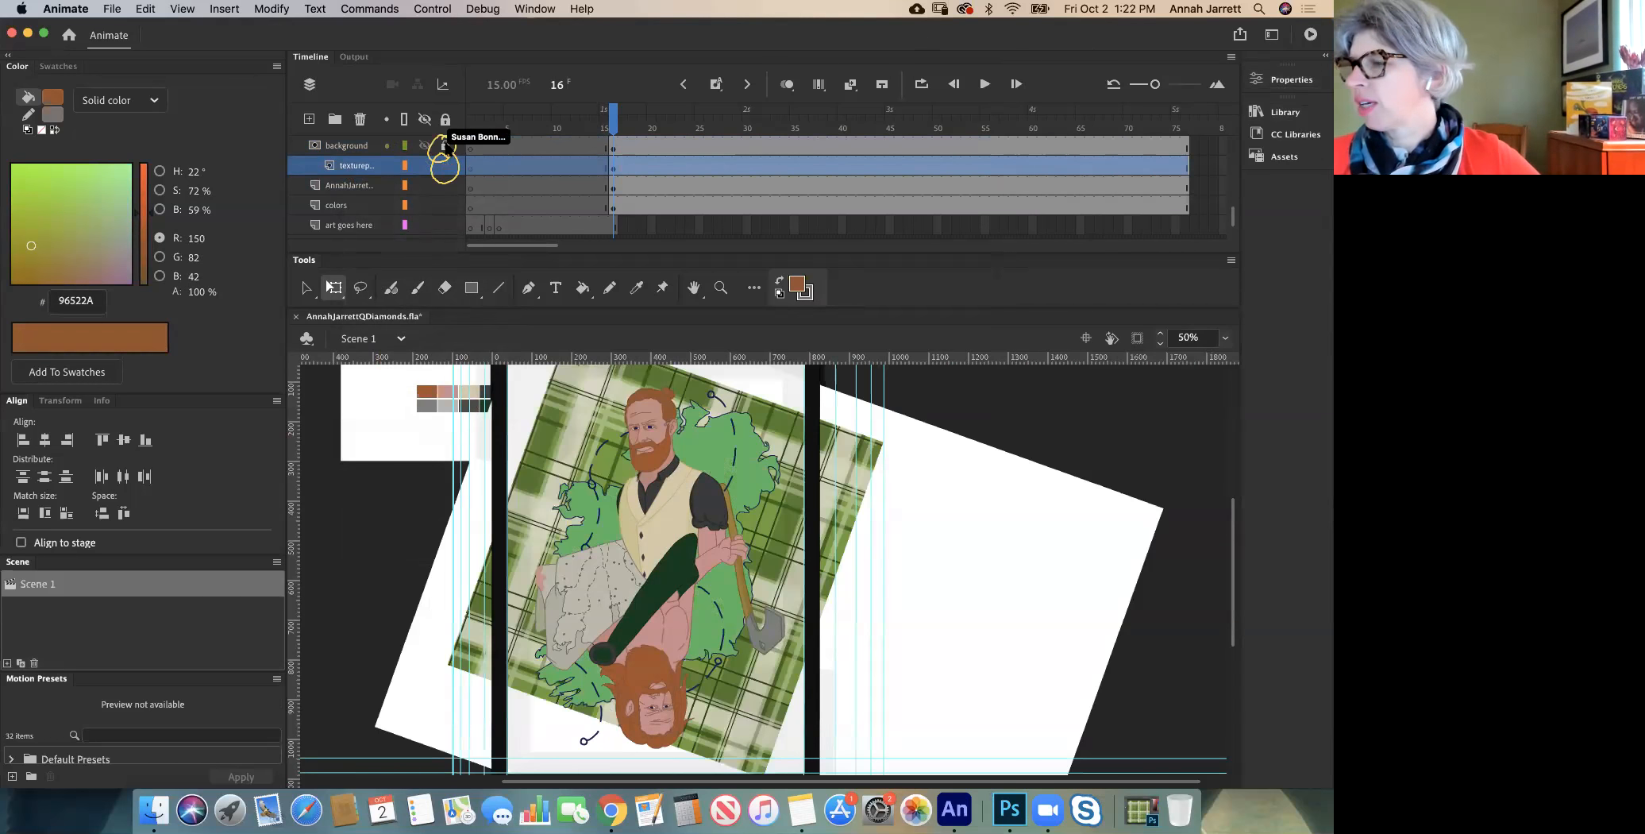
{"action": "left_click", "coordinate": [446, 145]}
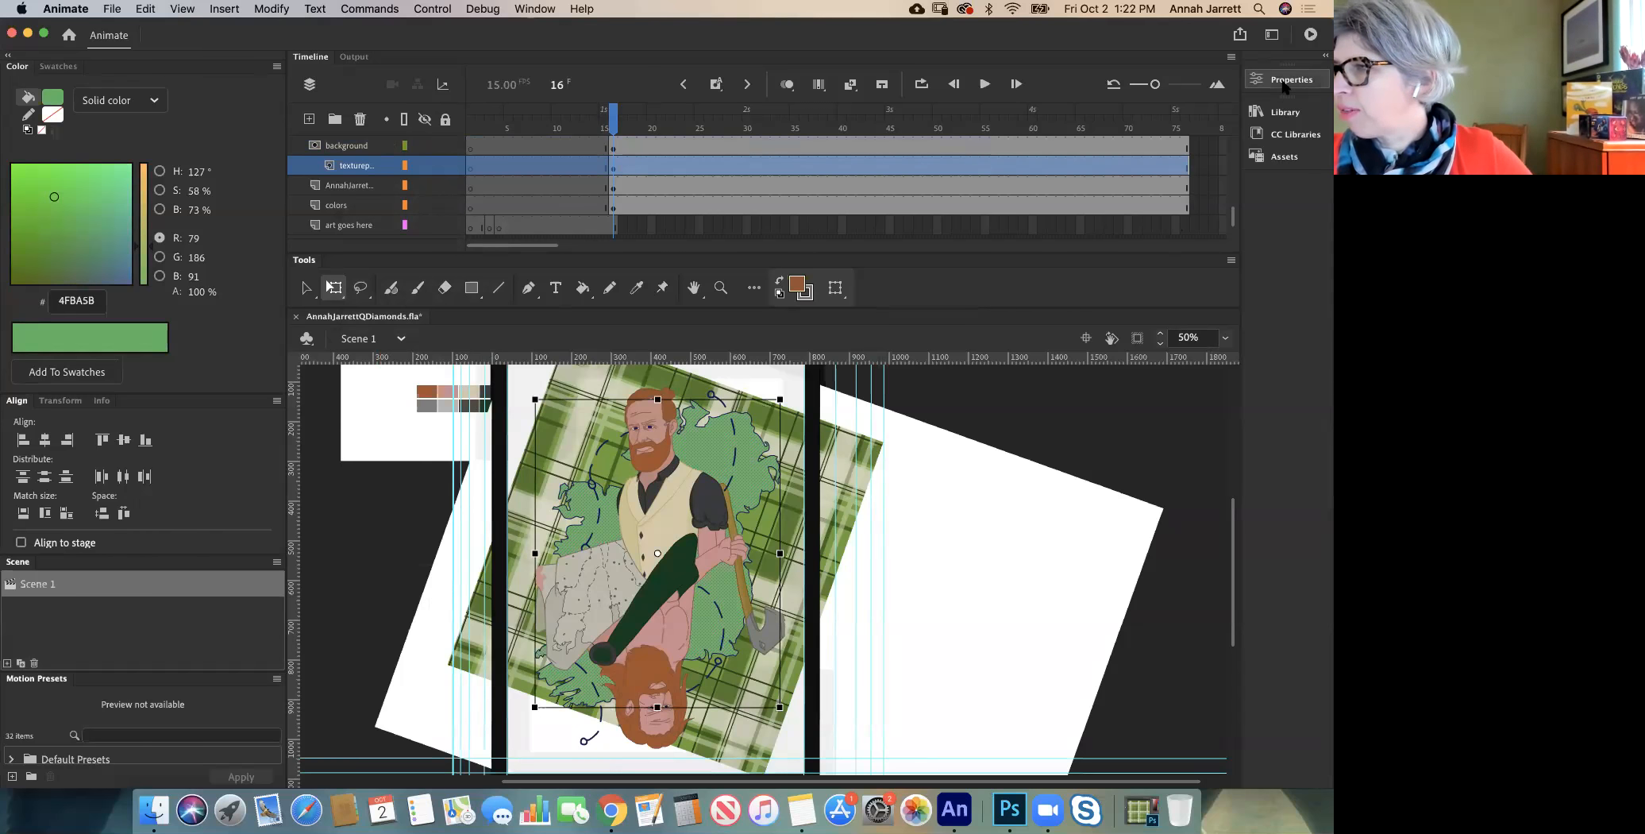
{"action": "left_click", "coordinate": [612, 169]}
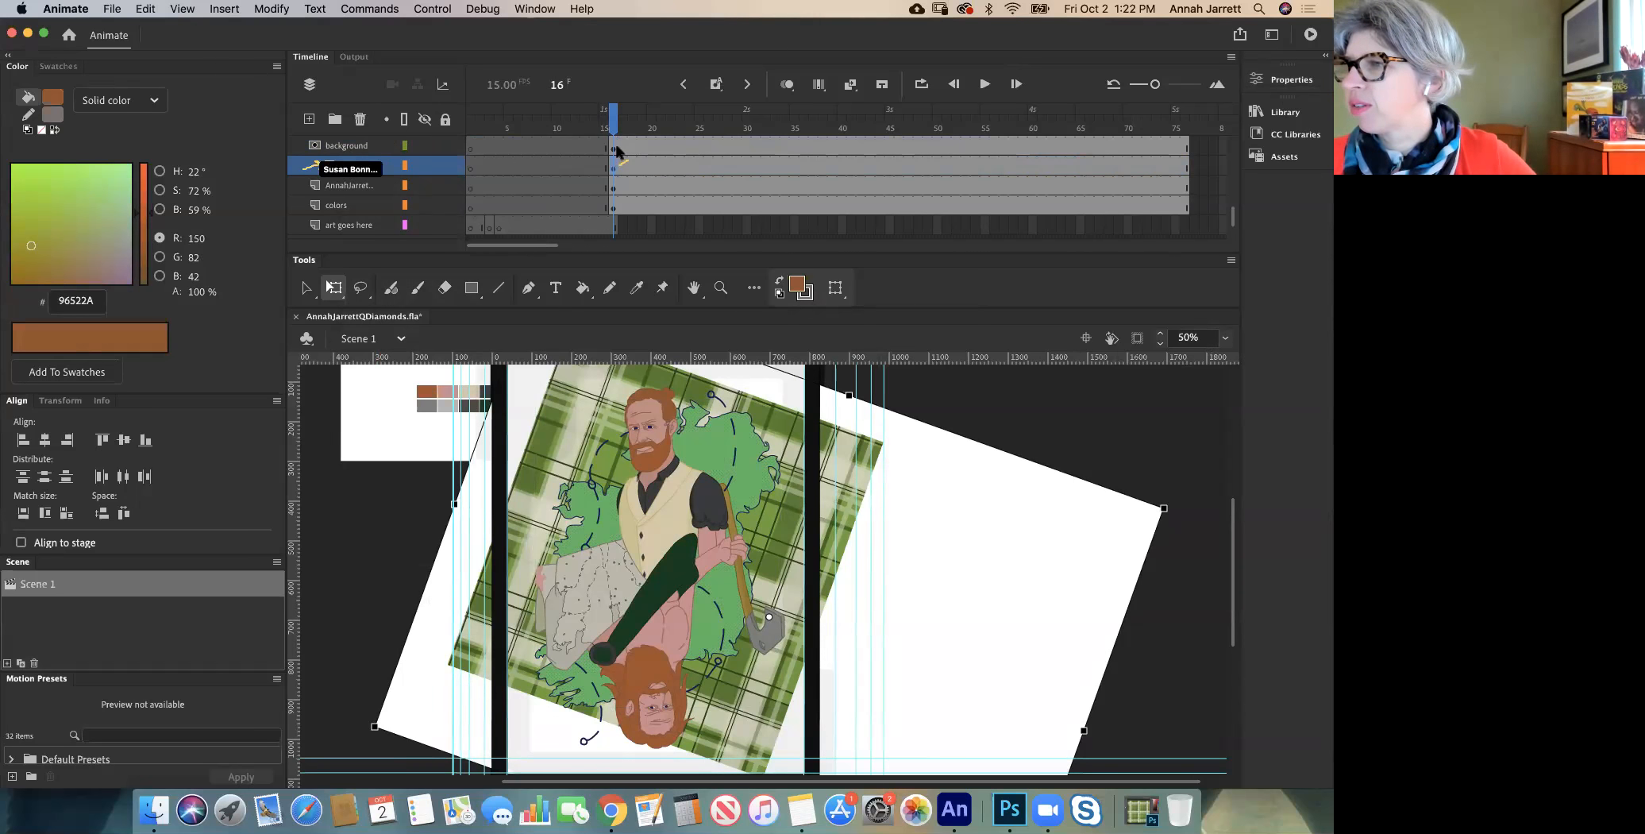
{"action": "left_click", "coordinate": [362, 164]}
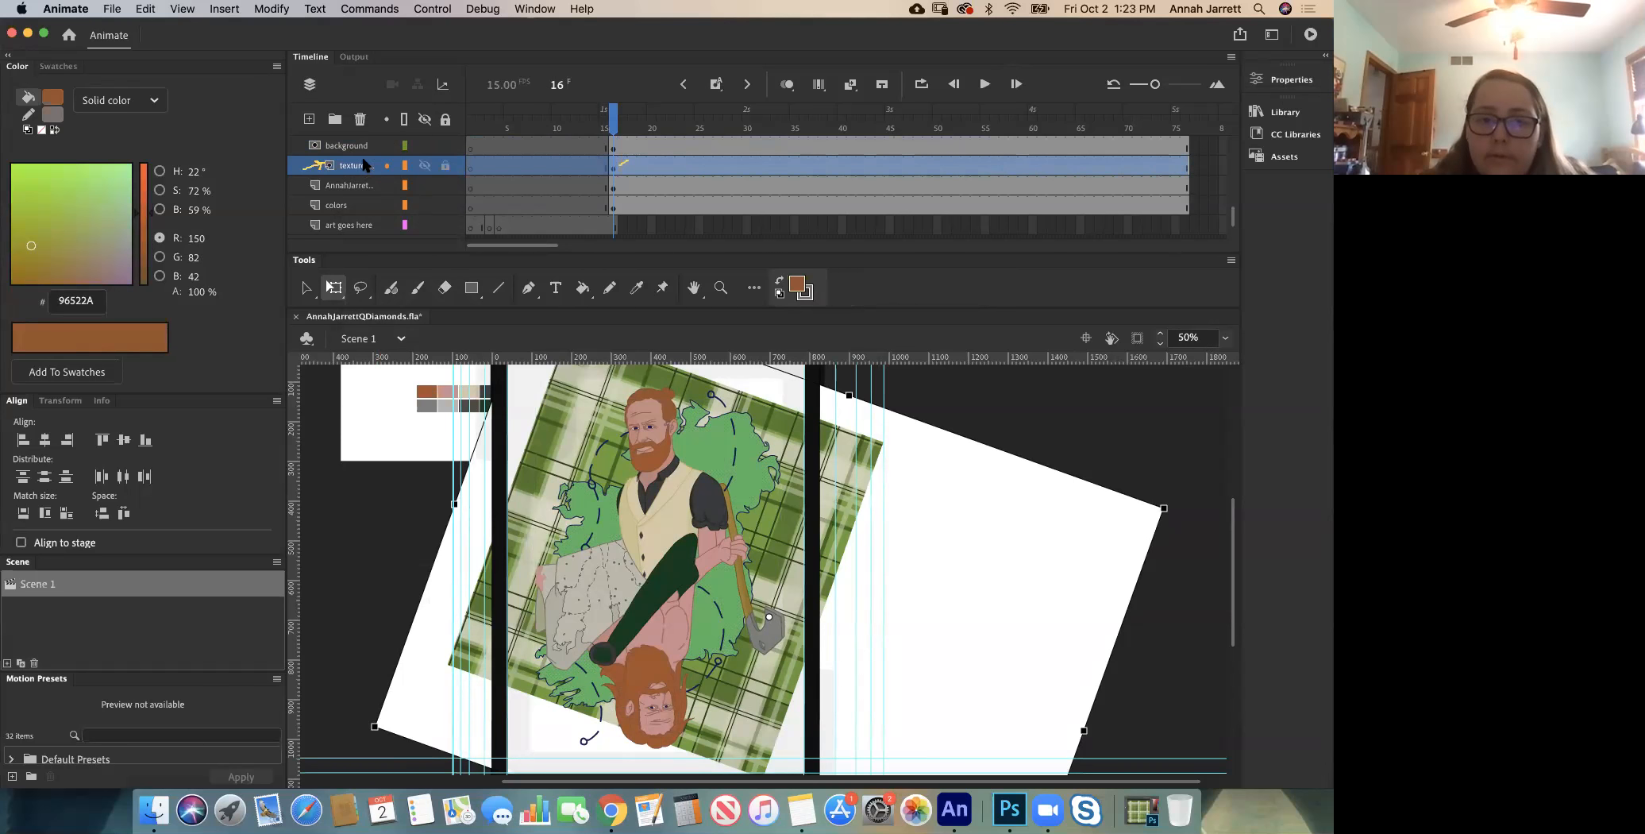
{"action": "left_click", "coordinate": [1301, 74]}
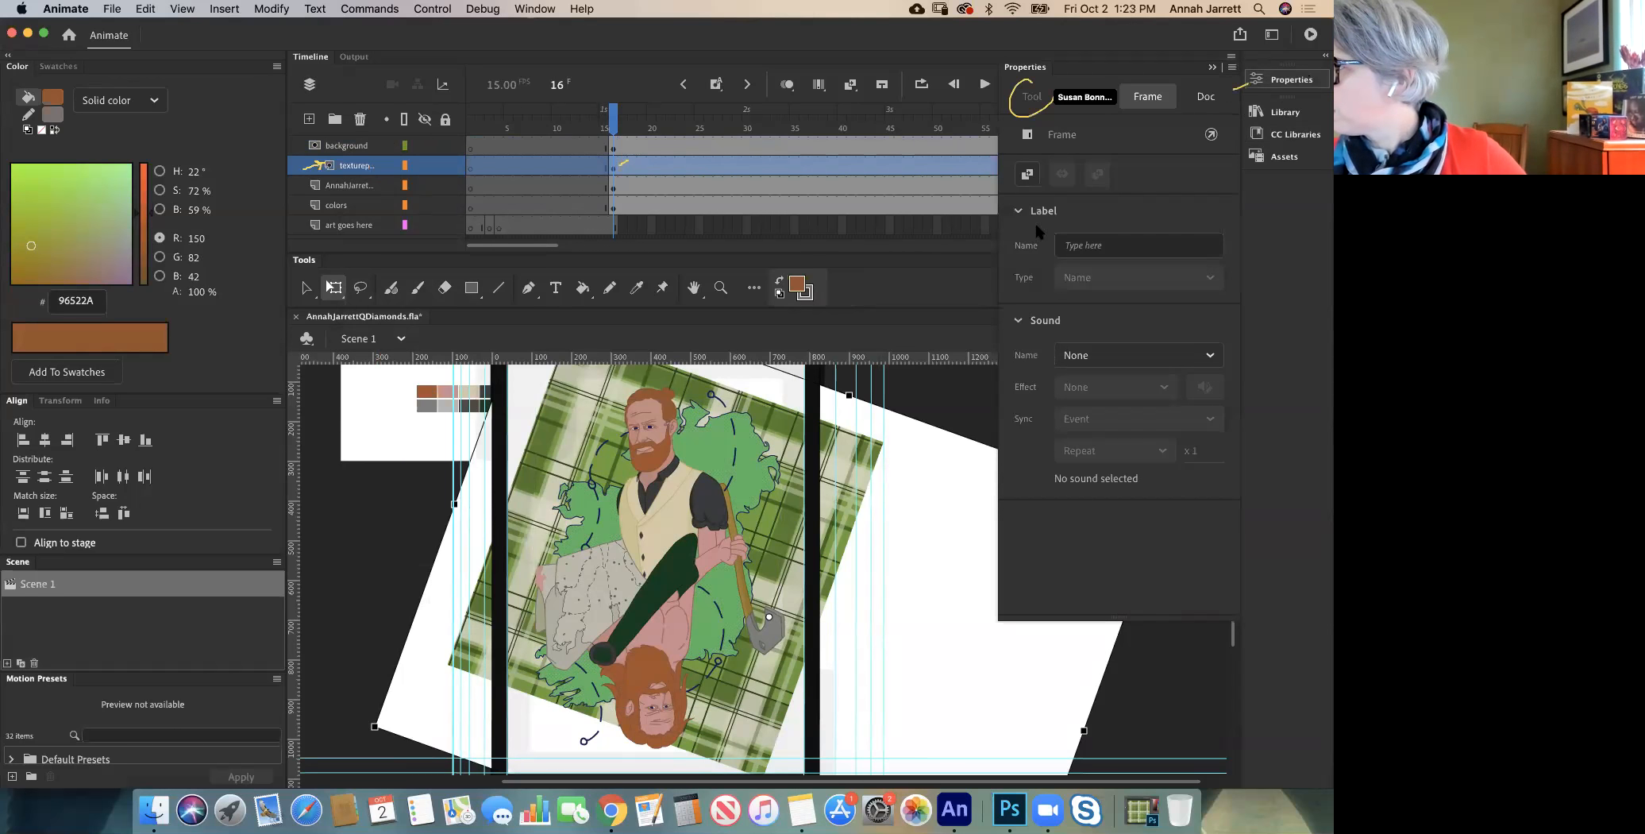
{"action": "left_click", "coordinate": [1274, 81]}
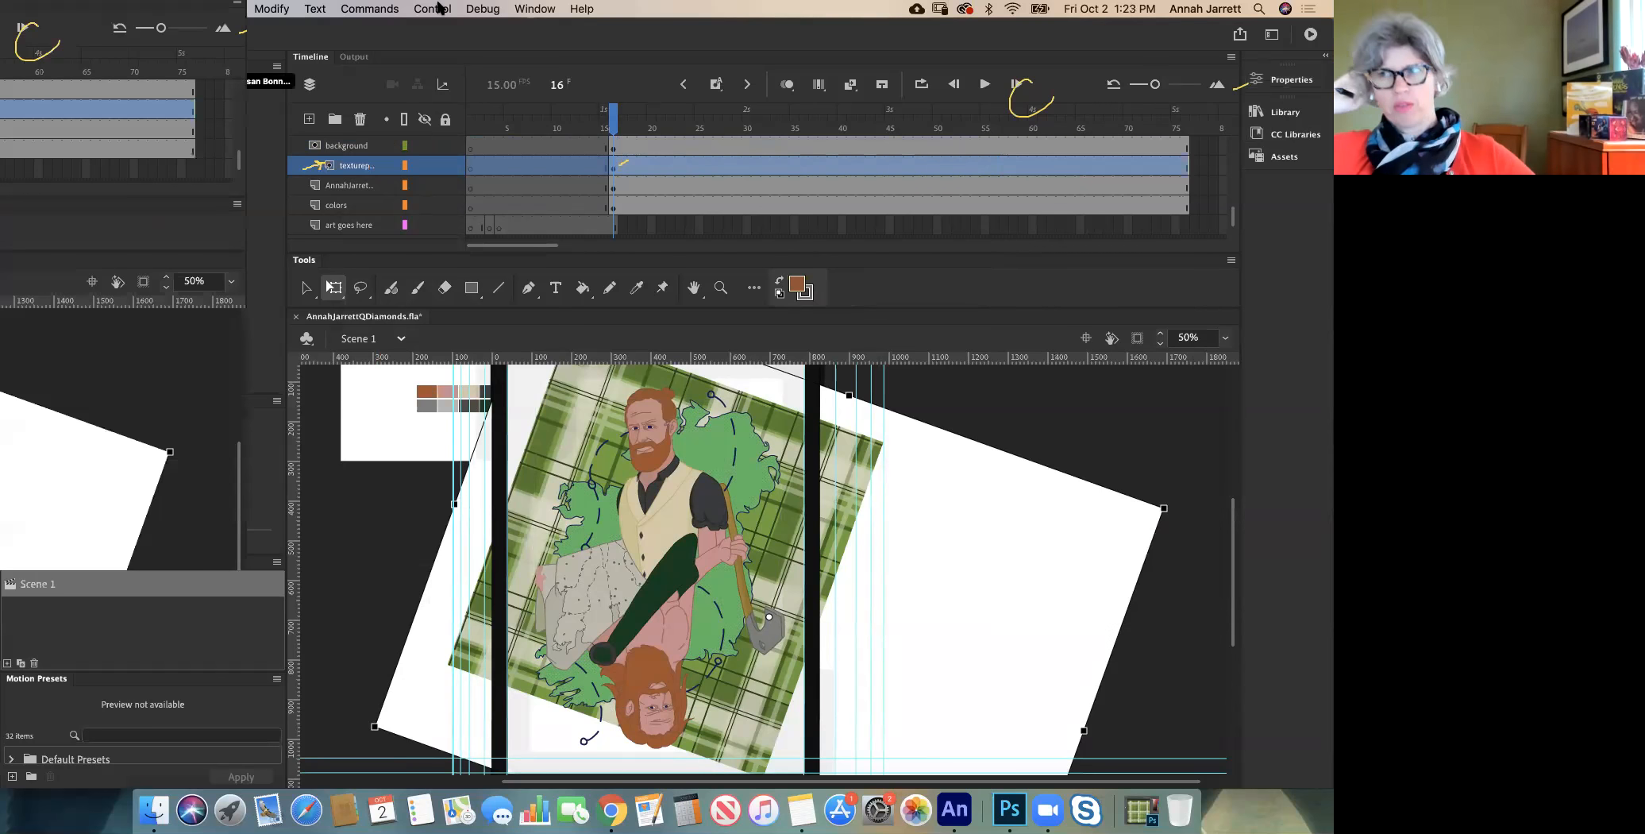
{"action": "left_click", "coordinate": [224, 9]}
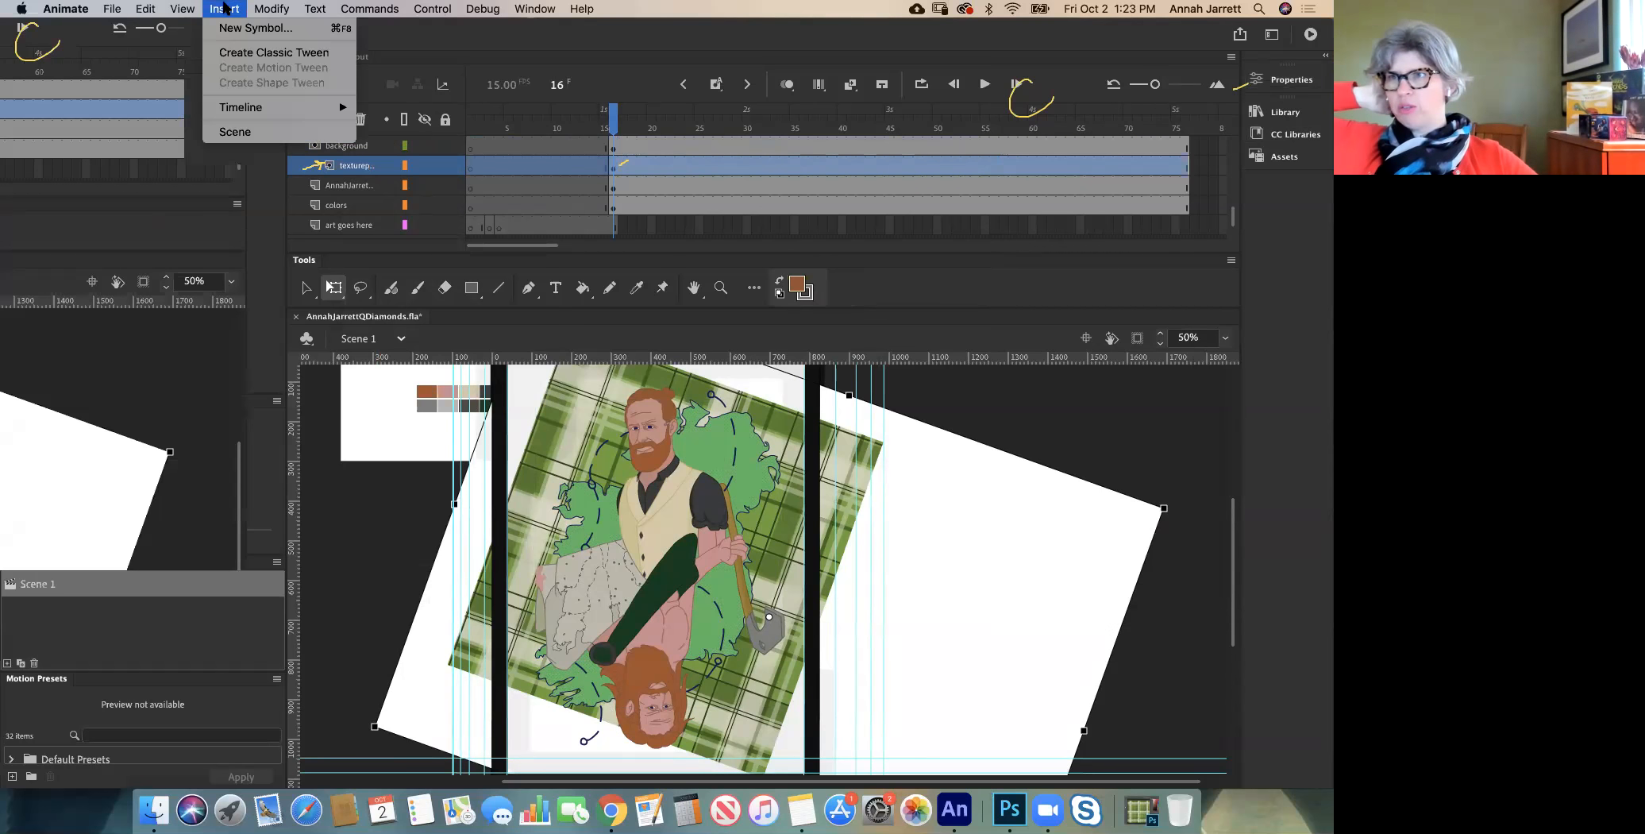
{"action": "left_click", "coordinate": [224, 8]}
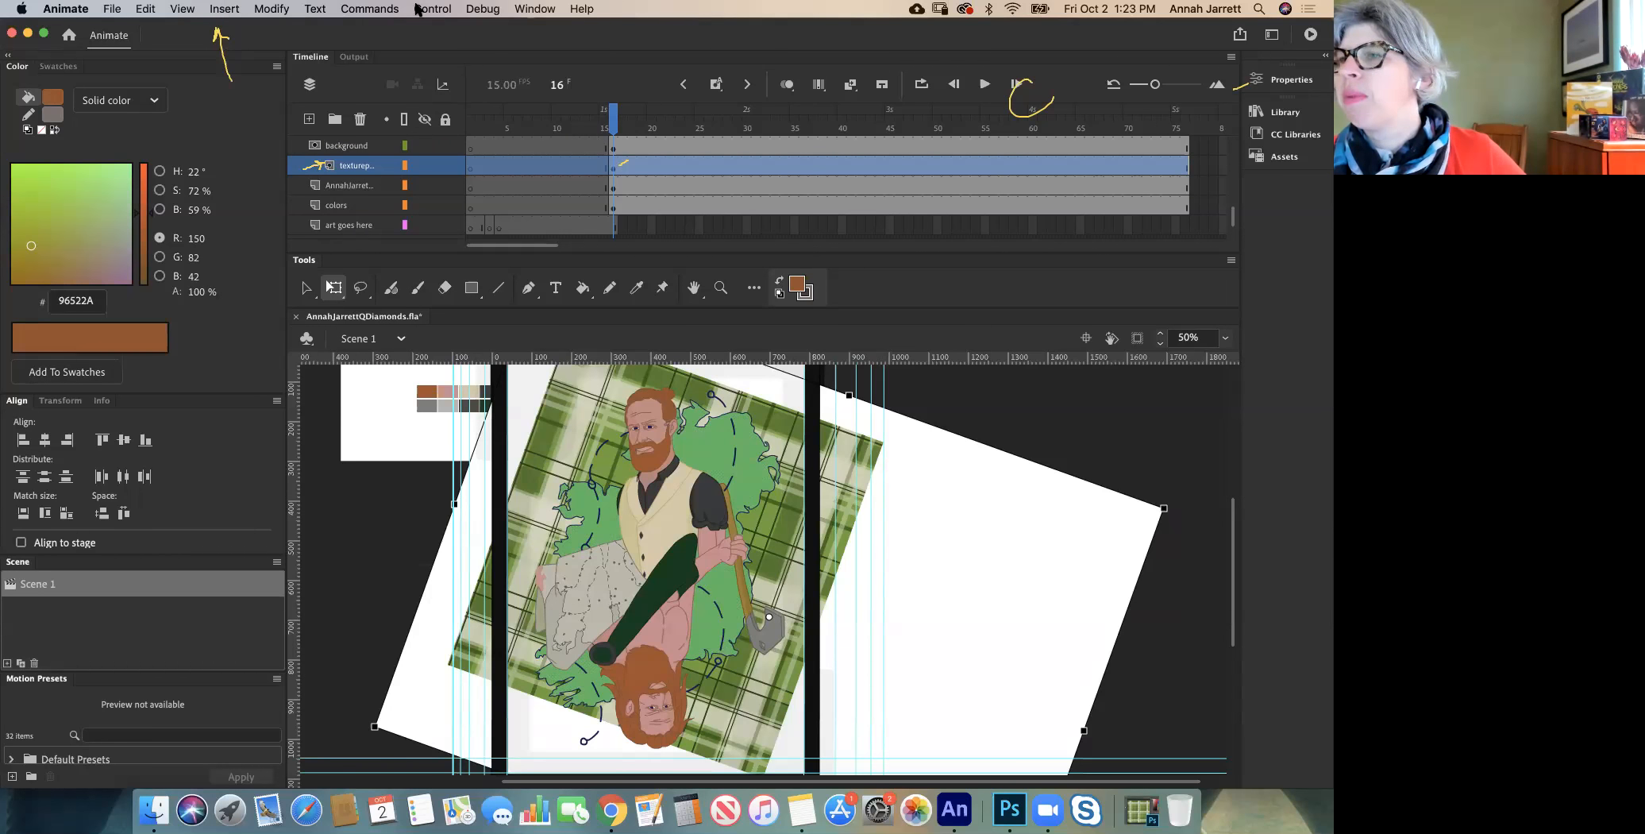
Step: Turn on Use Advanced Layers in the document settings and apply the conversion of the layers
{"action": "left_click", "coordinate": [272, 9]}
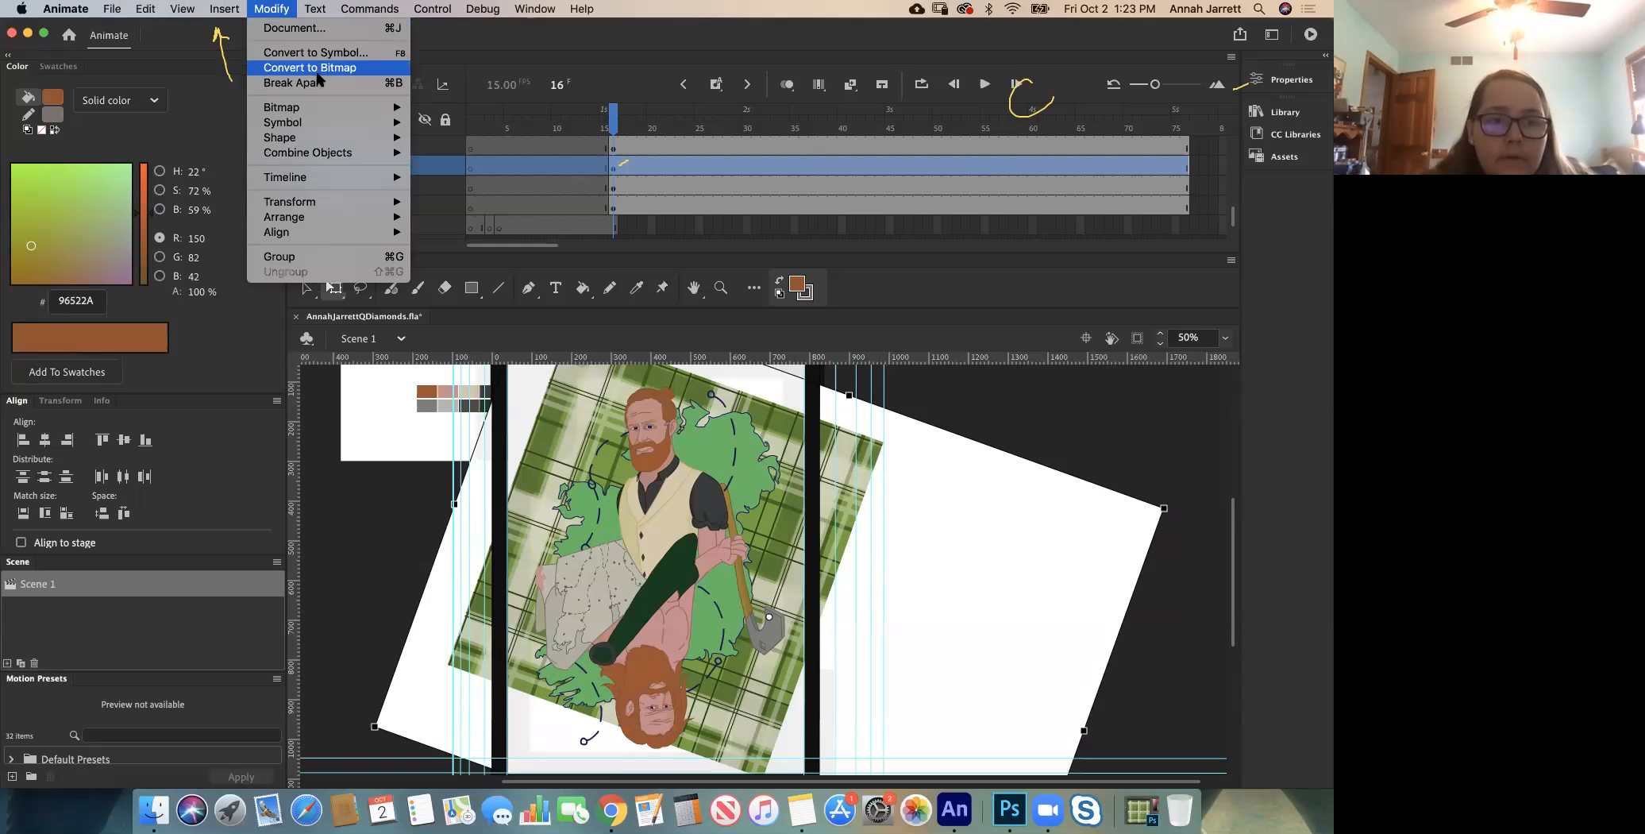
{"action": "left_click", "coordinate": [318, 31]}
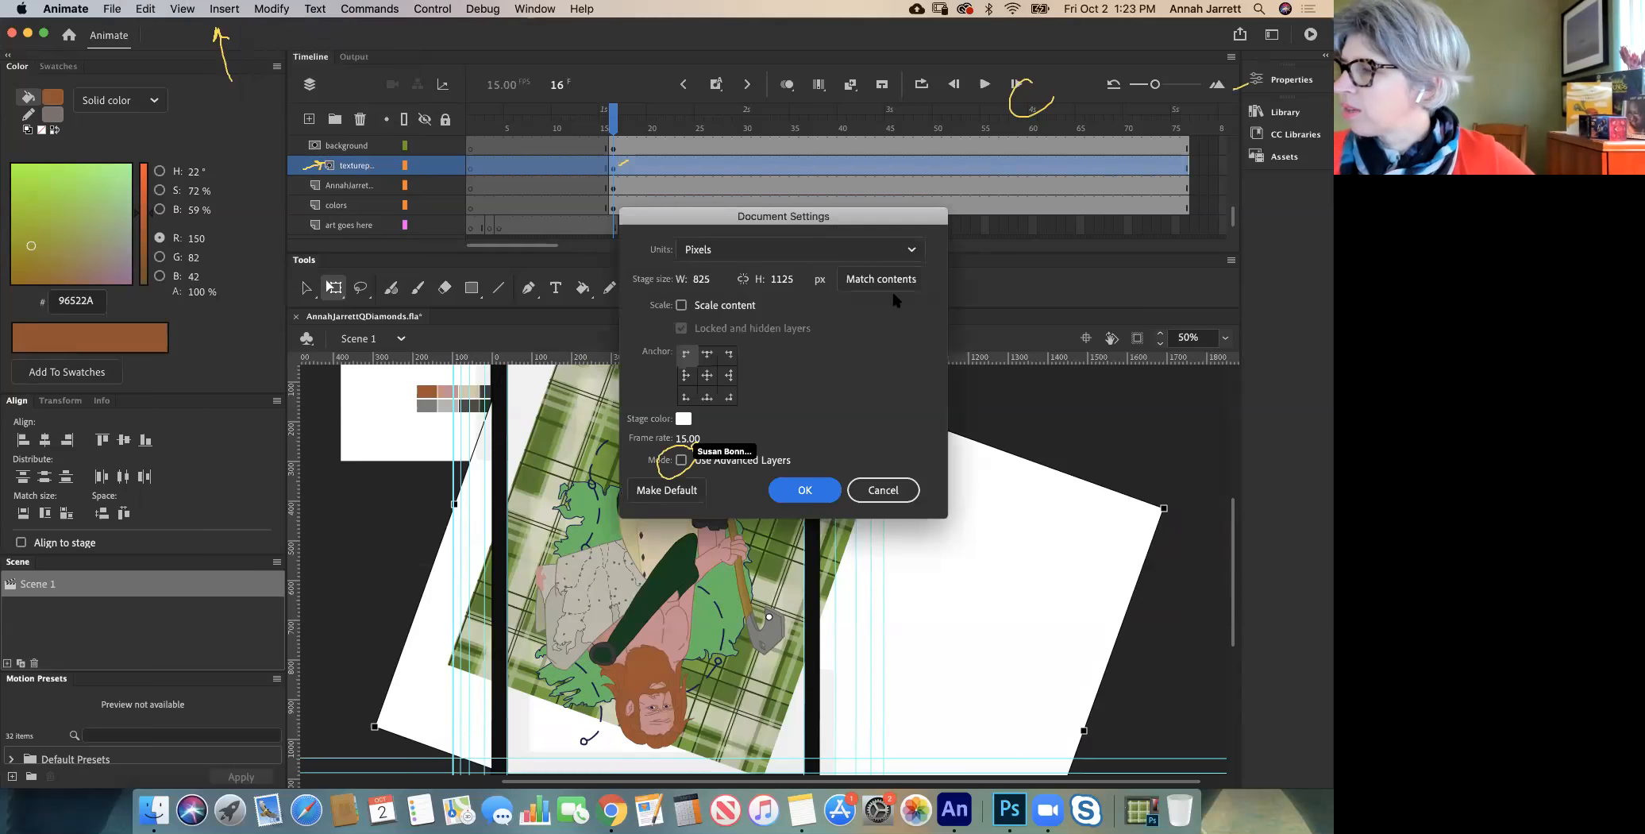
{"action": "left_click", "coordinate": [681, 460]}
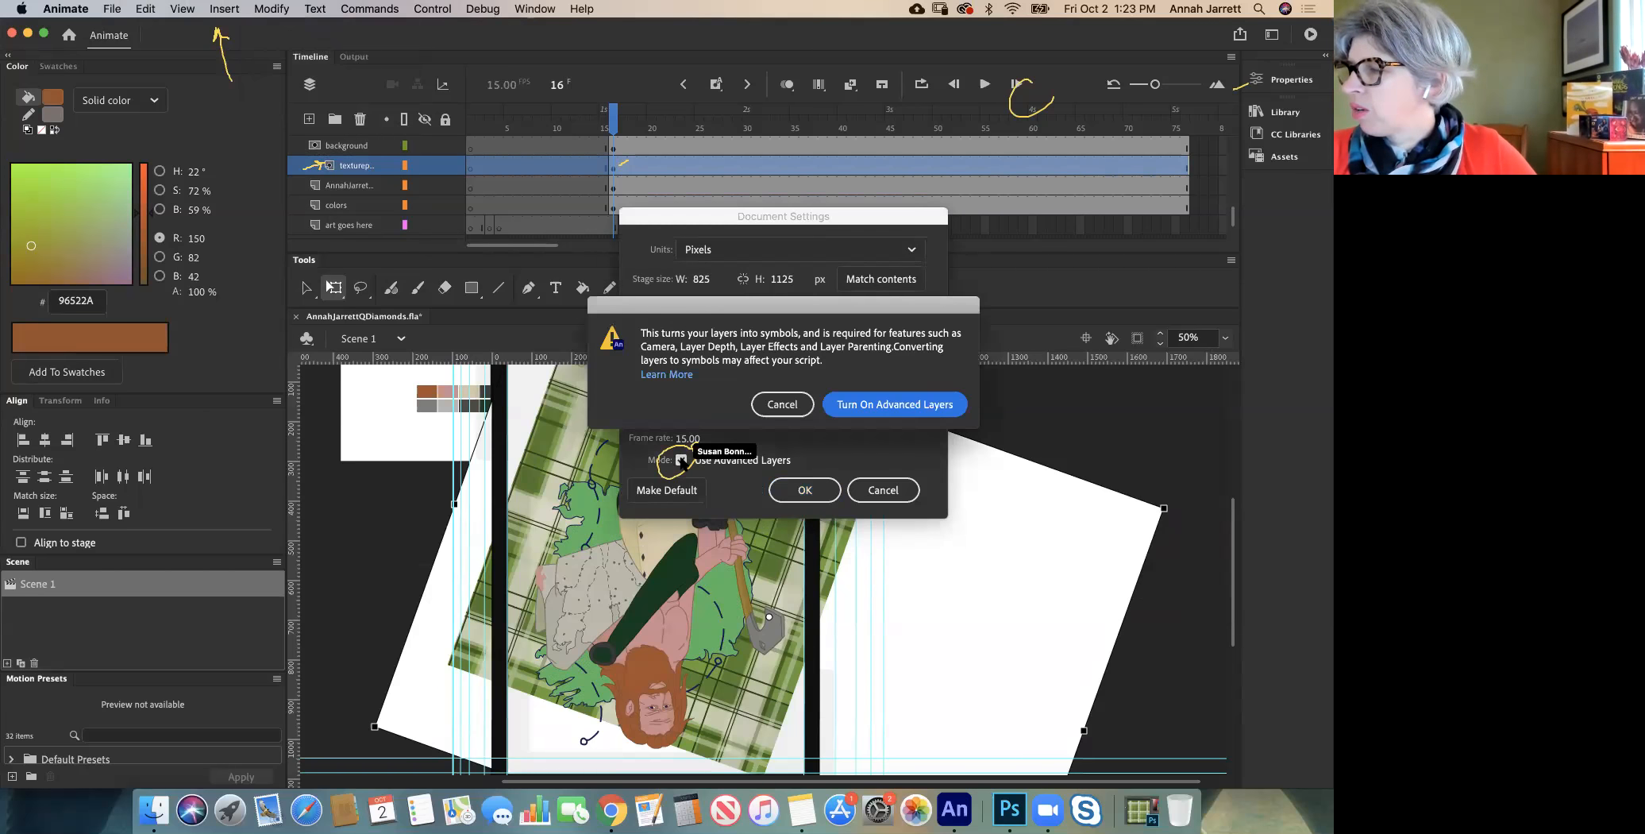
{"action": "left_click", "coordinate": [897, 403]}
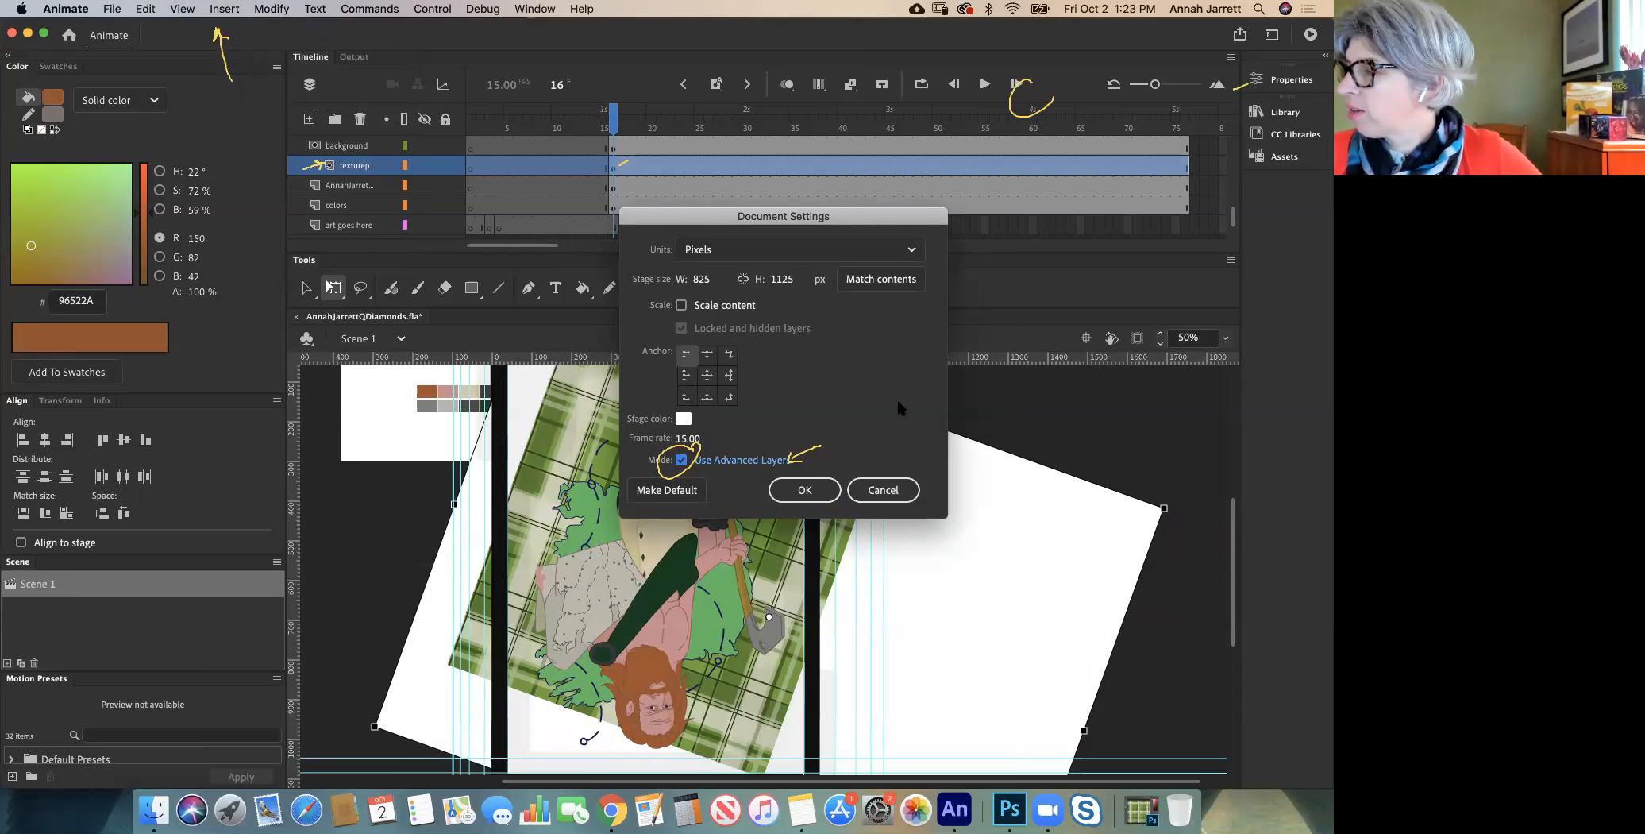
{"action": "left_click", "coordinate": [804, 490]}
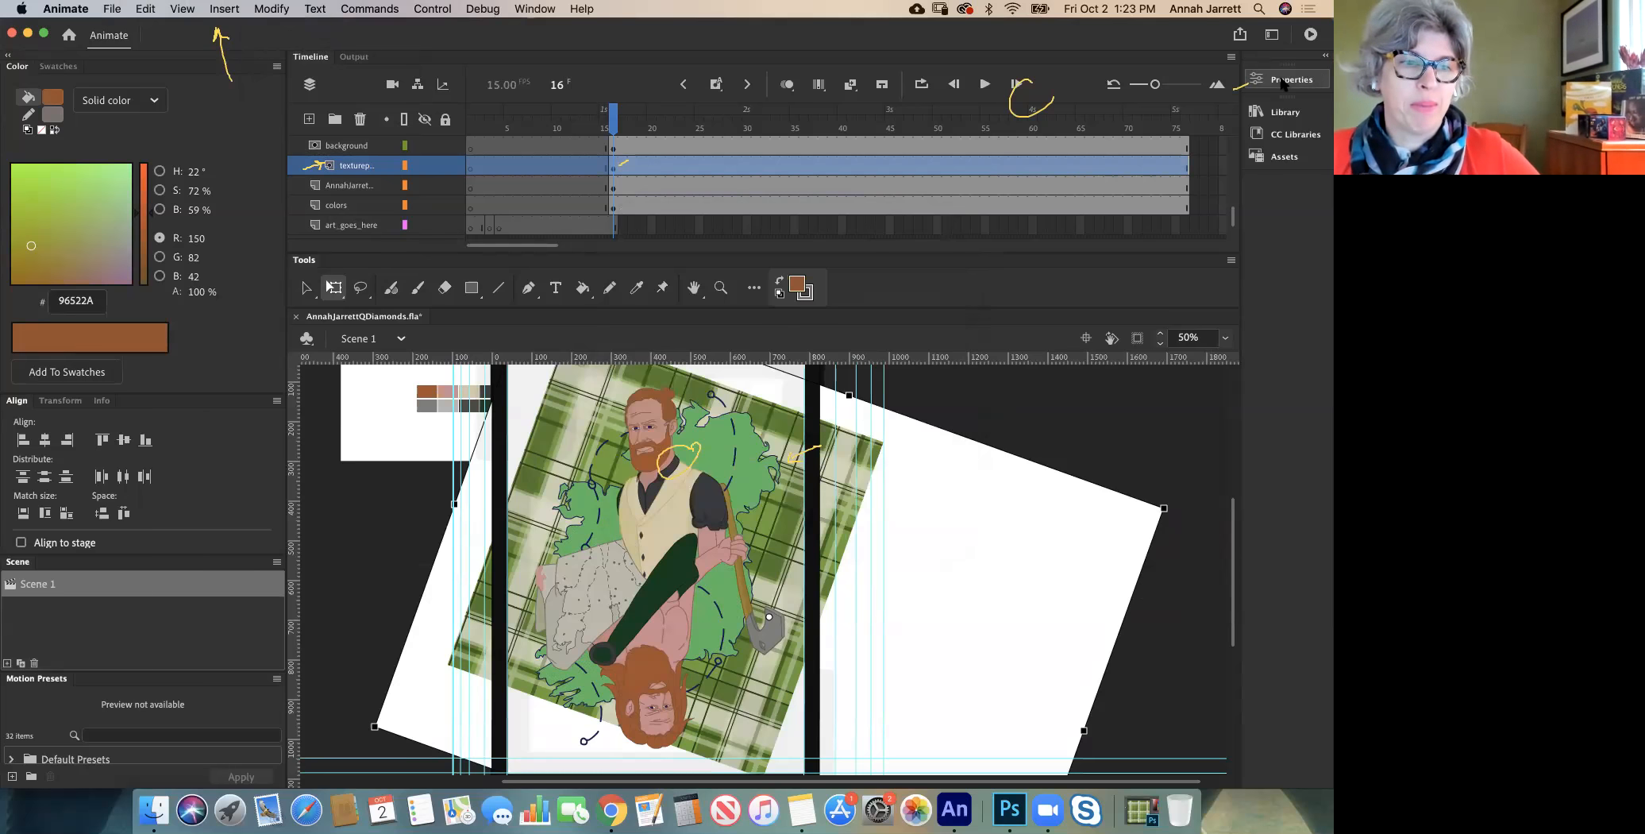
Step: Make the document settings with advanced layers the default for documents
{"action": "left_click", "coordinate": [278, 8]}
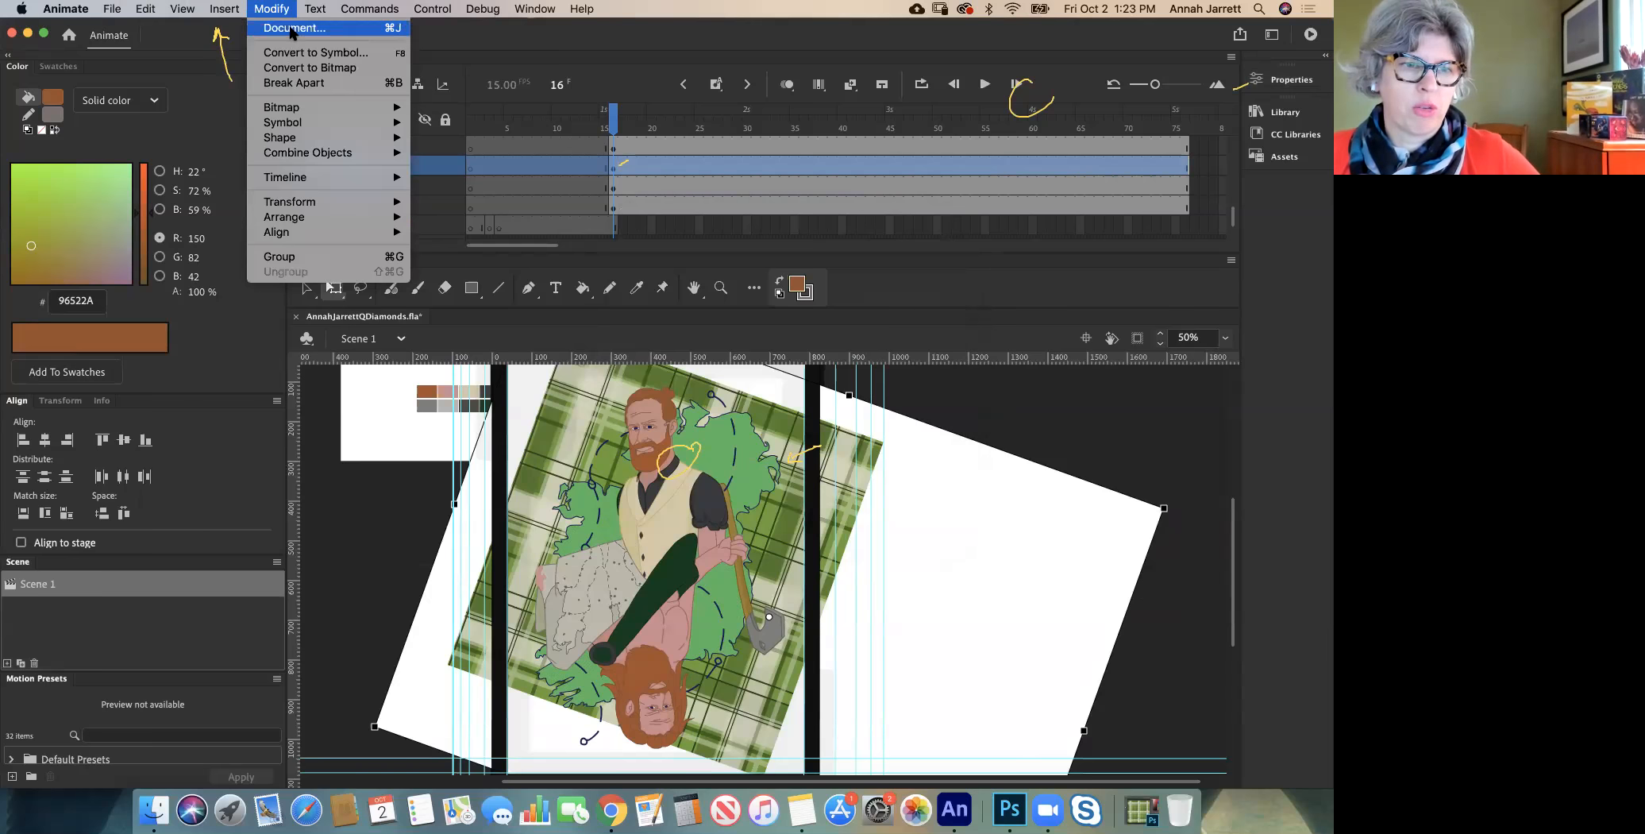
{"action": "left_click", "coordinate": [295, 32]}
{"action": "left_click", "coordinate": [683, 491]}
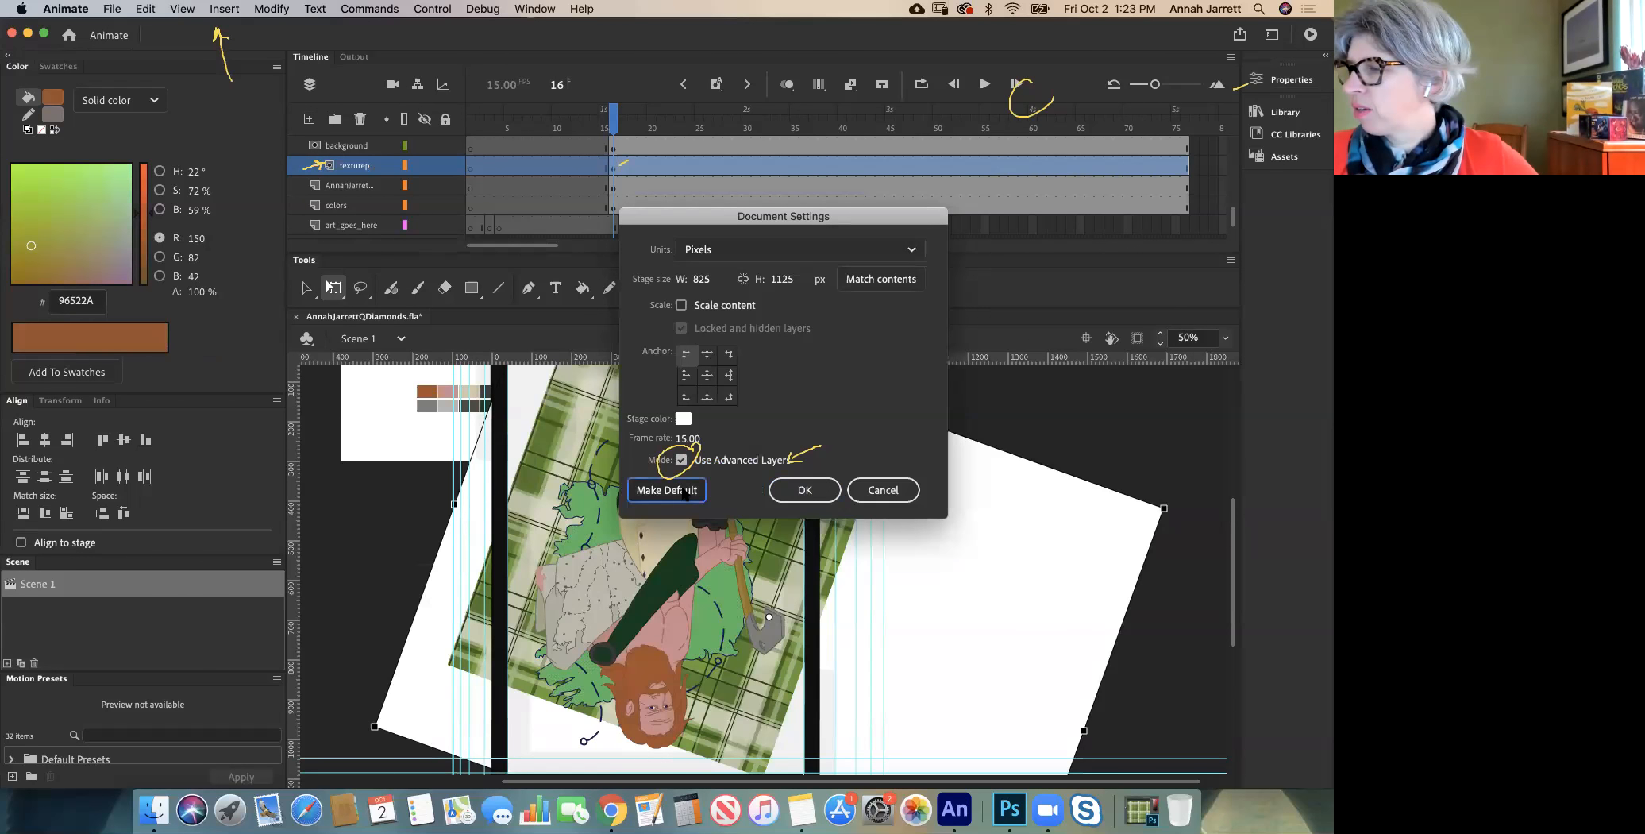
{"action": "left_click", "coordinate": [803, 490]}
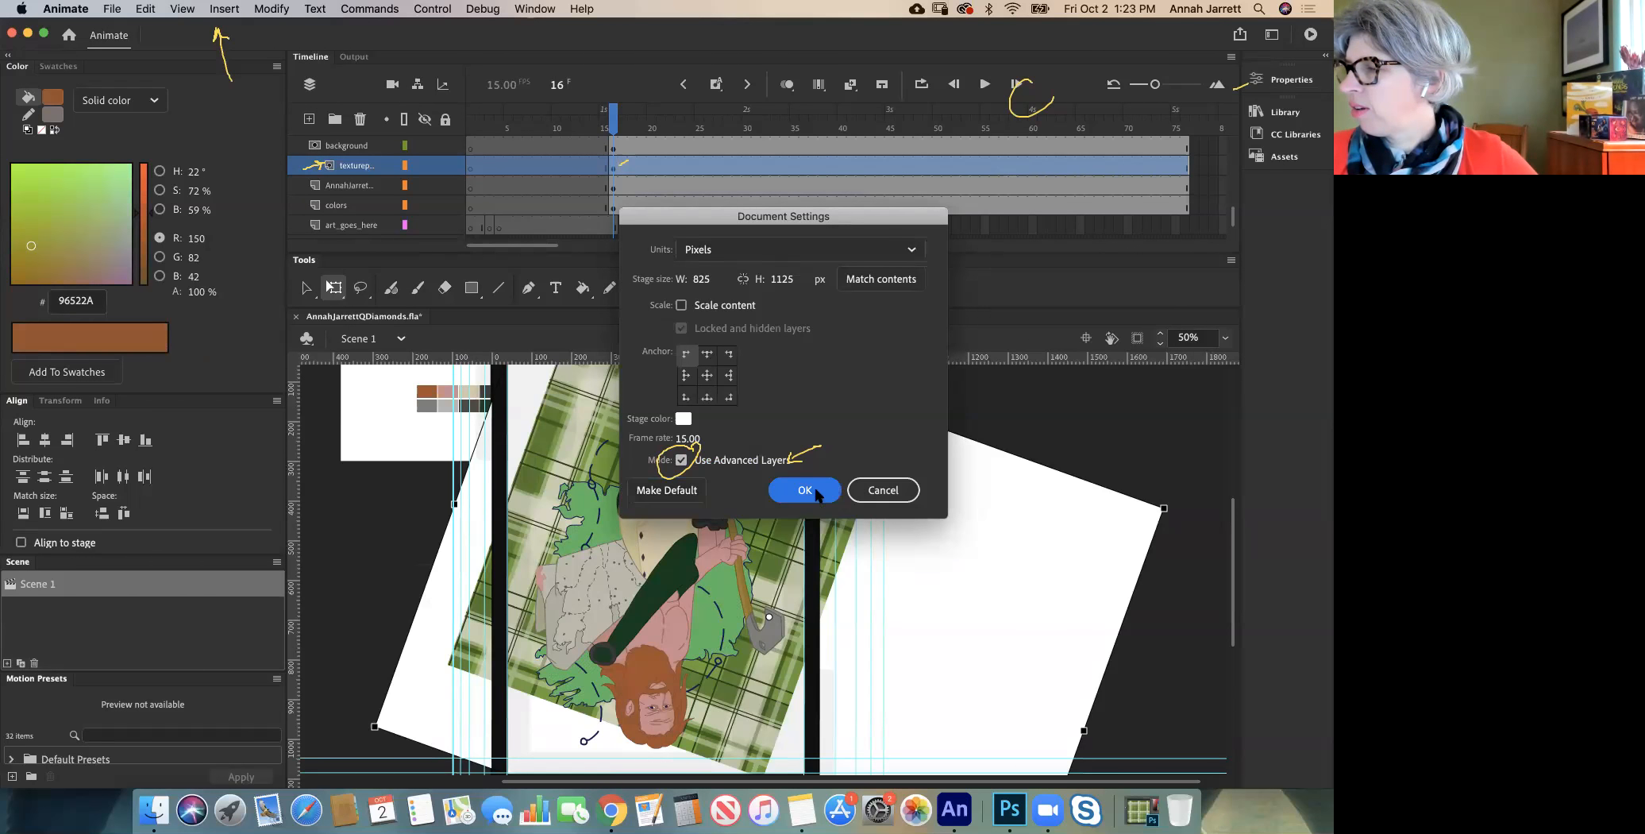
Step: Set the colour effect of the textureplaid layer's frame to Advanced and show its alpha and colour values
{"action": "left_click", "coordinate": [1293, 81]}
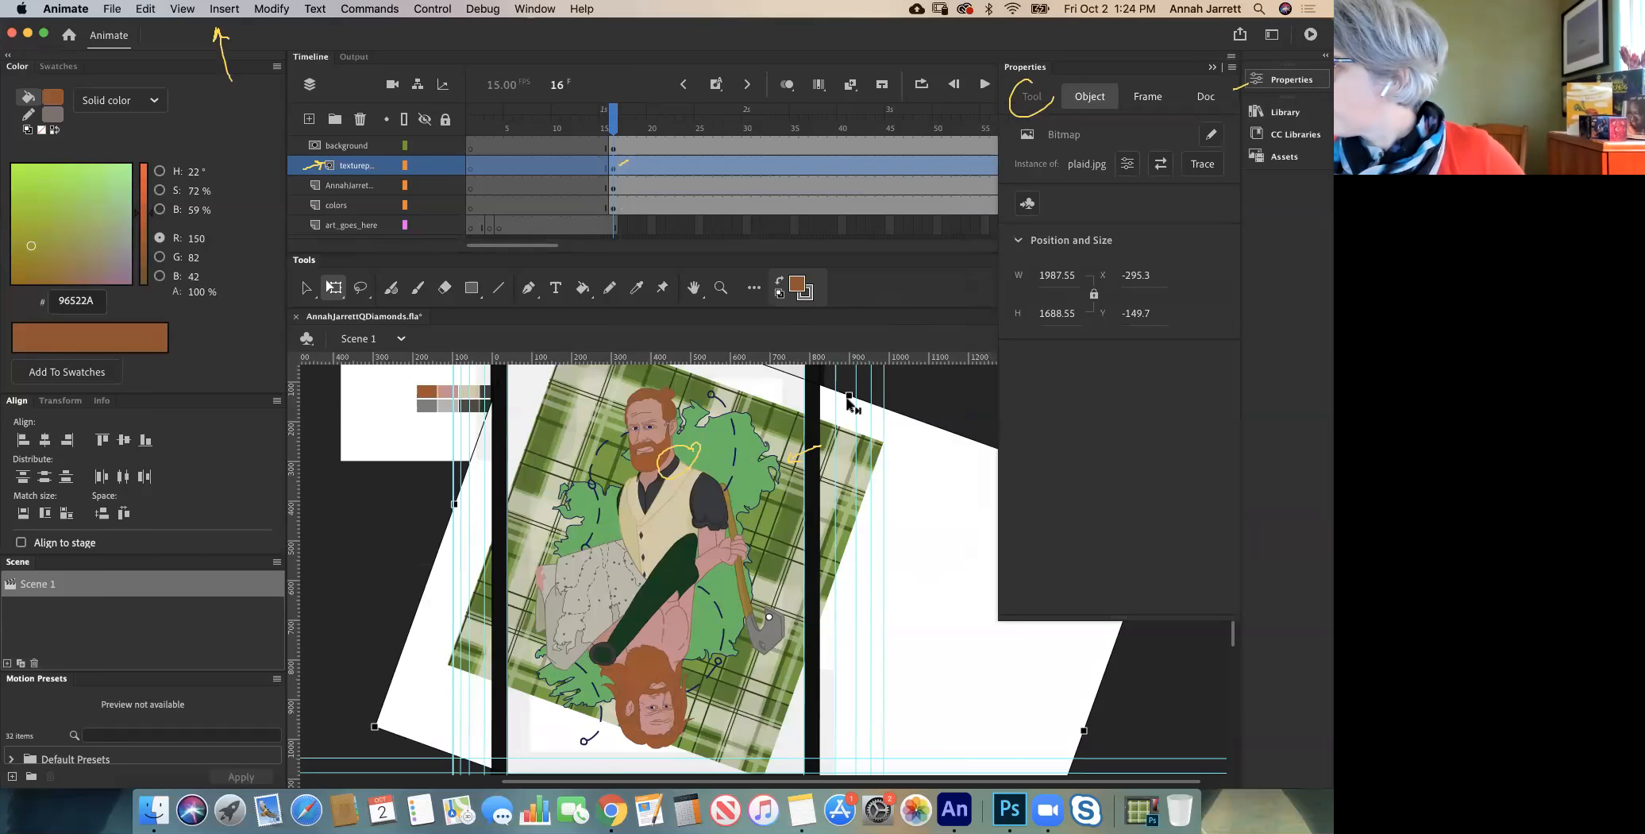
{"action": "left_click", "coordinate": [361, 169]}
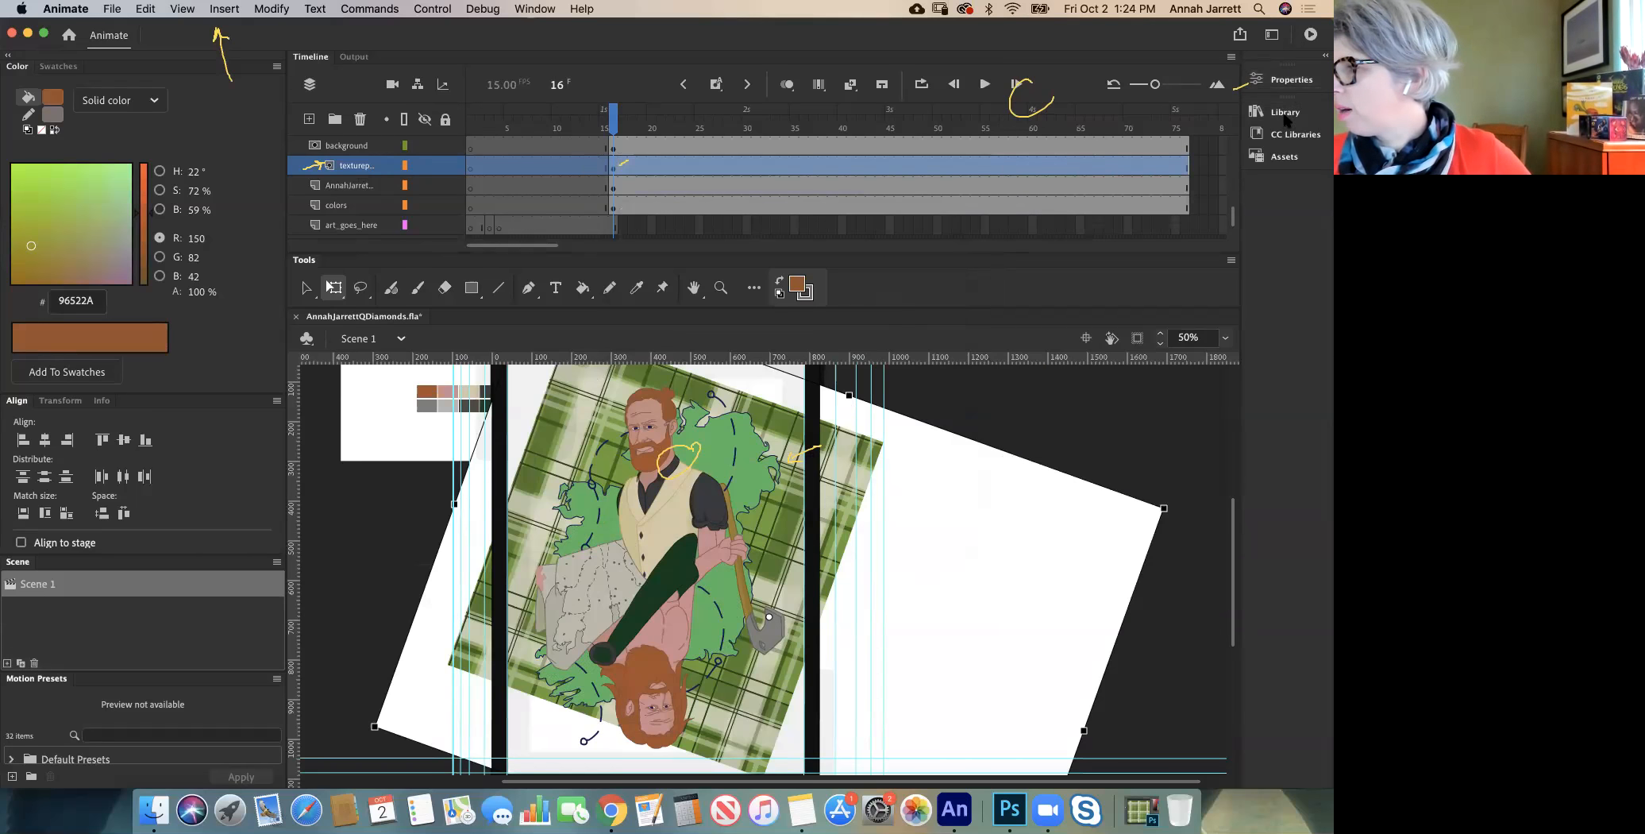
{"action": "left_click", "coordinate": [1290, 80]}
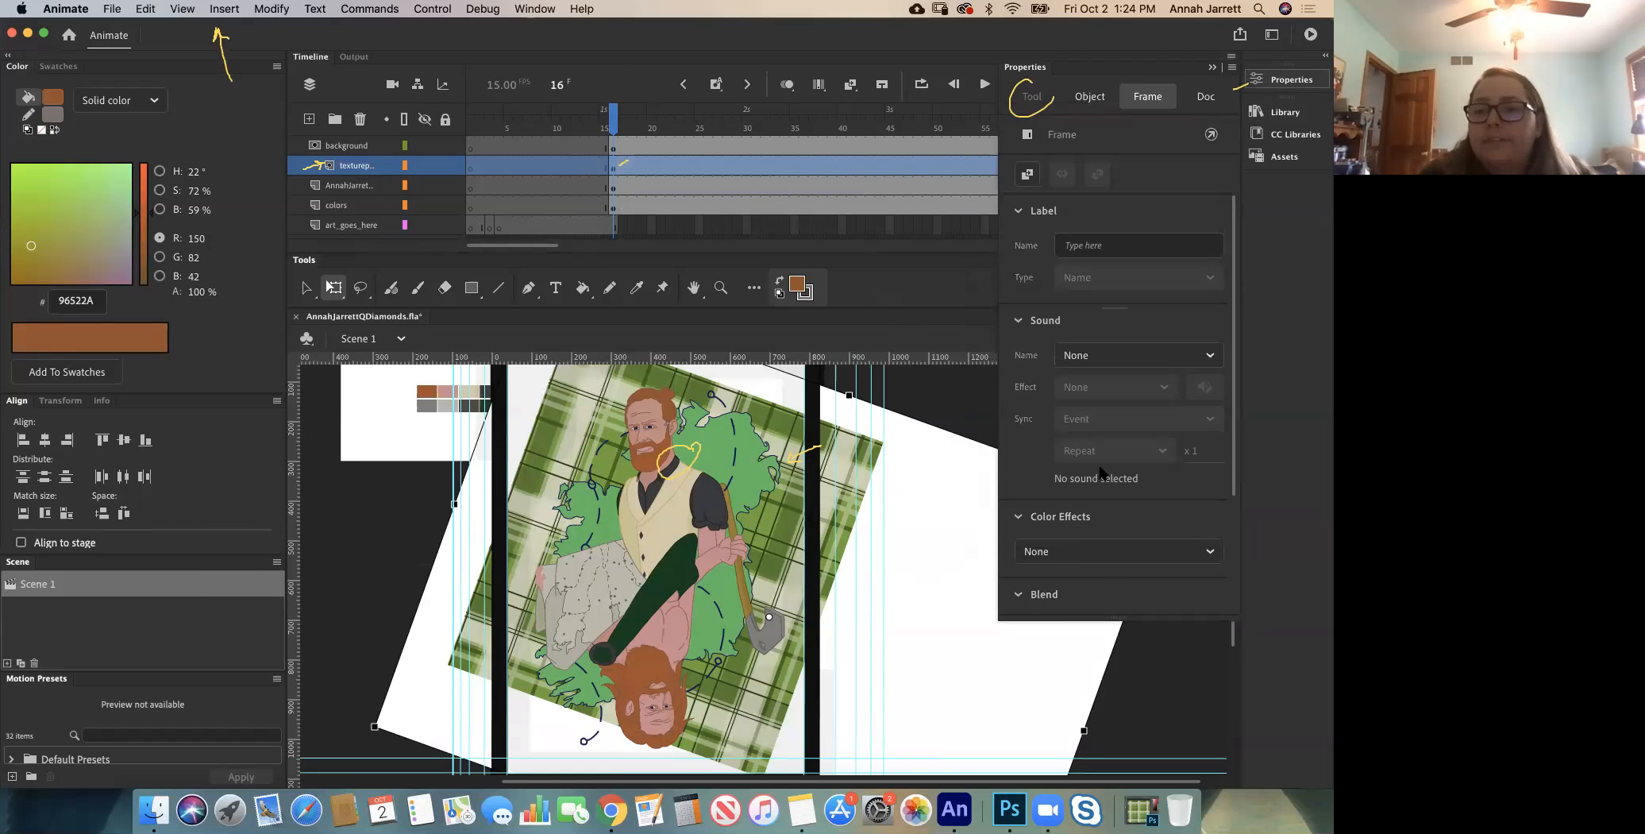
{"action": "left_click", "coordinate": [1208, 556]}
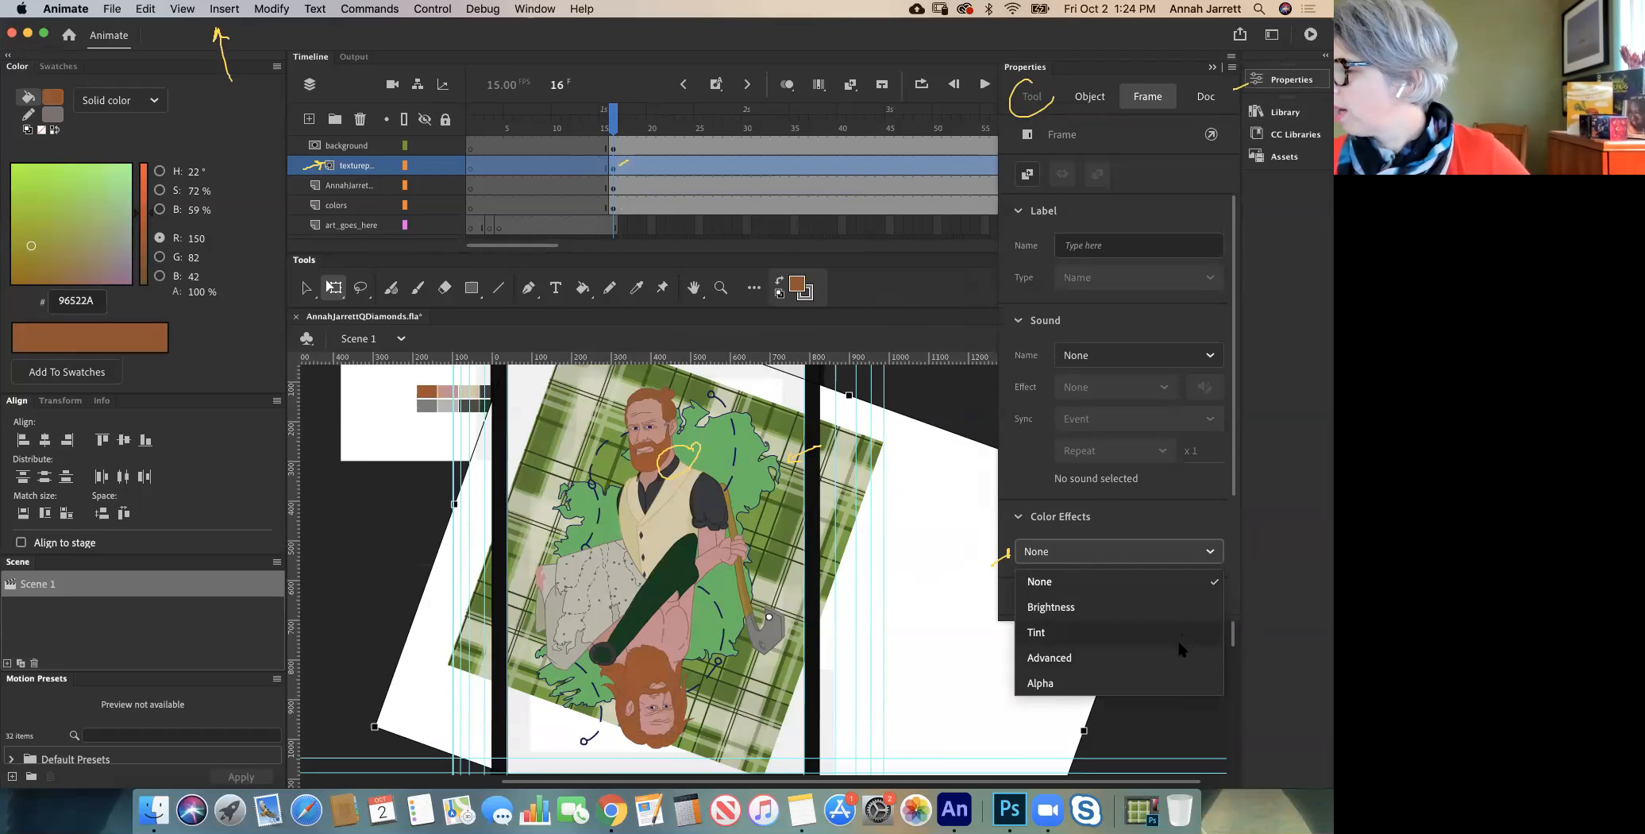
{"action": "left_click", "coordinate": [1178, 656]}
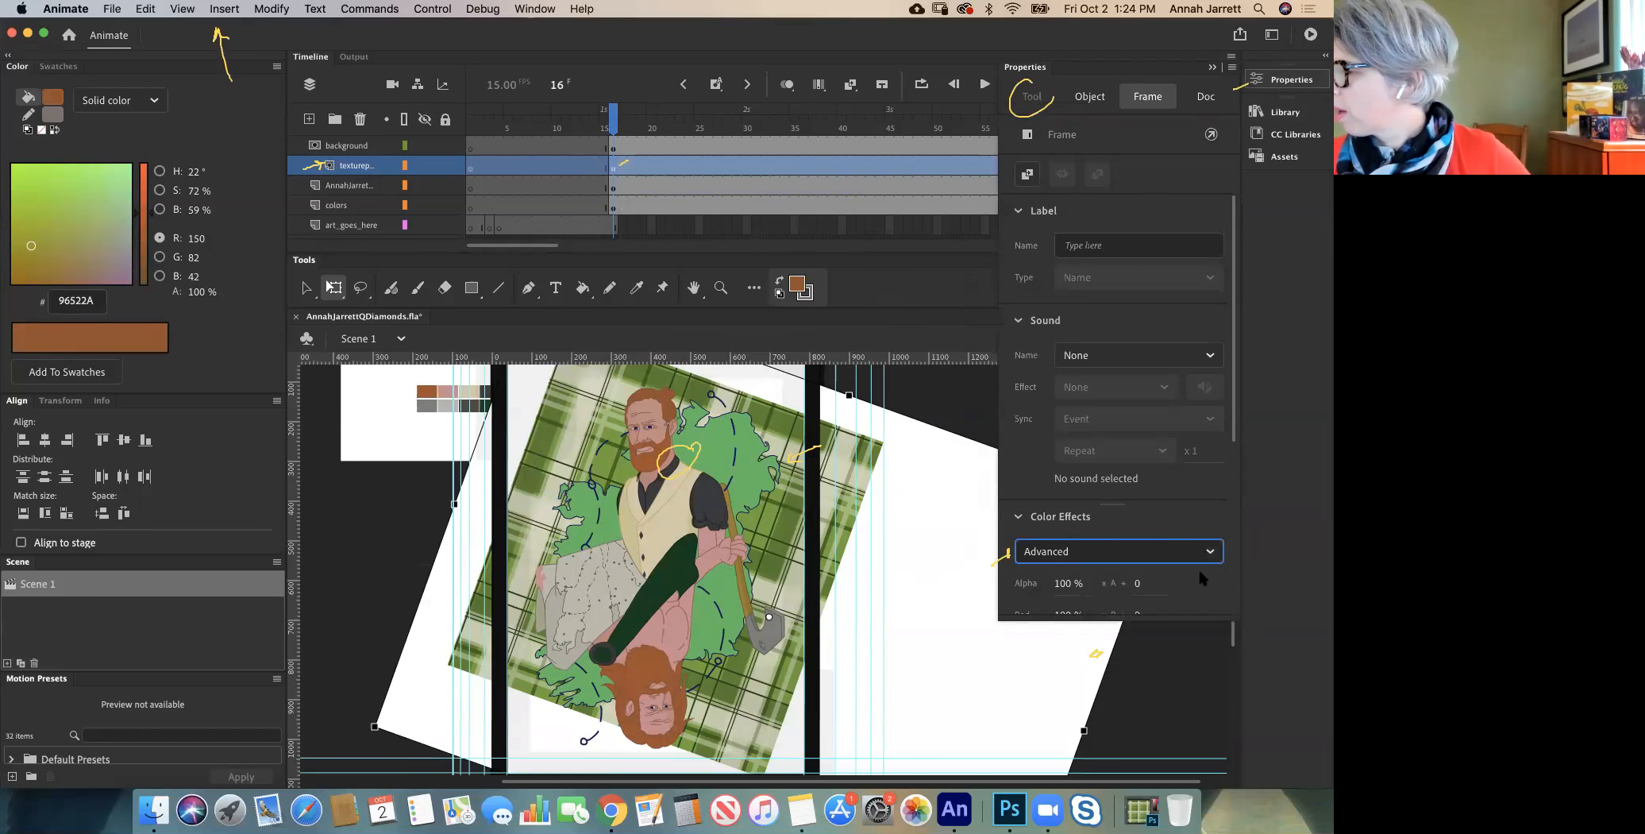
{"action": "scroll", "coordinate": [1198, 565], "scroll_direction": "down", "scroll_amount": 5}
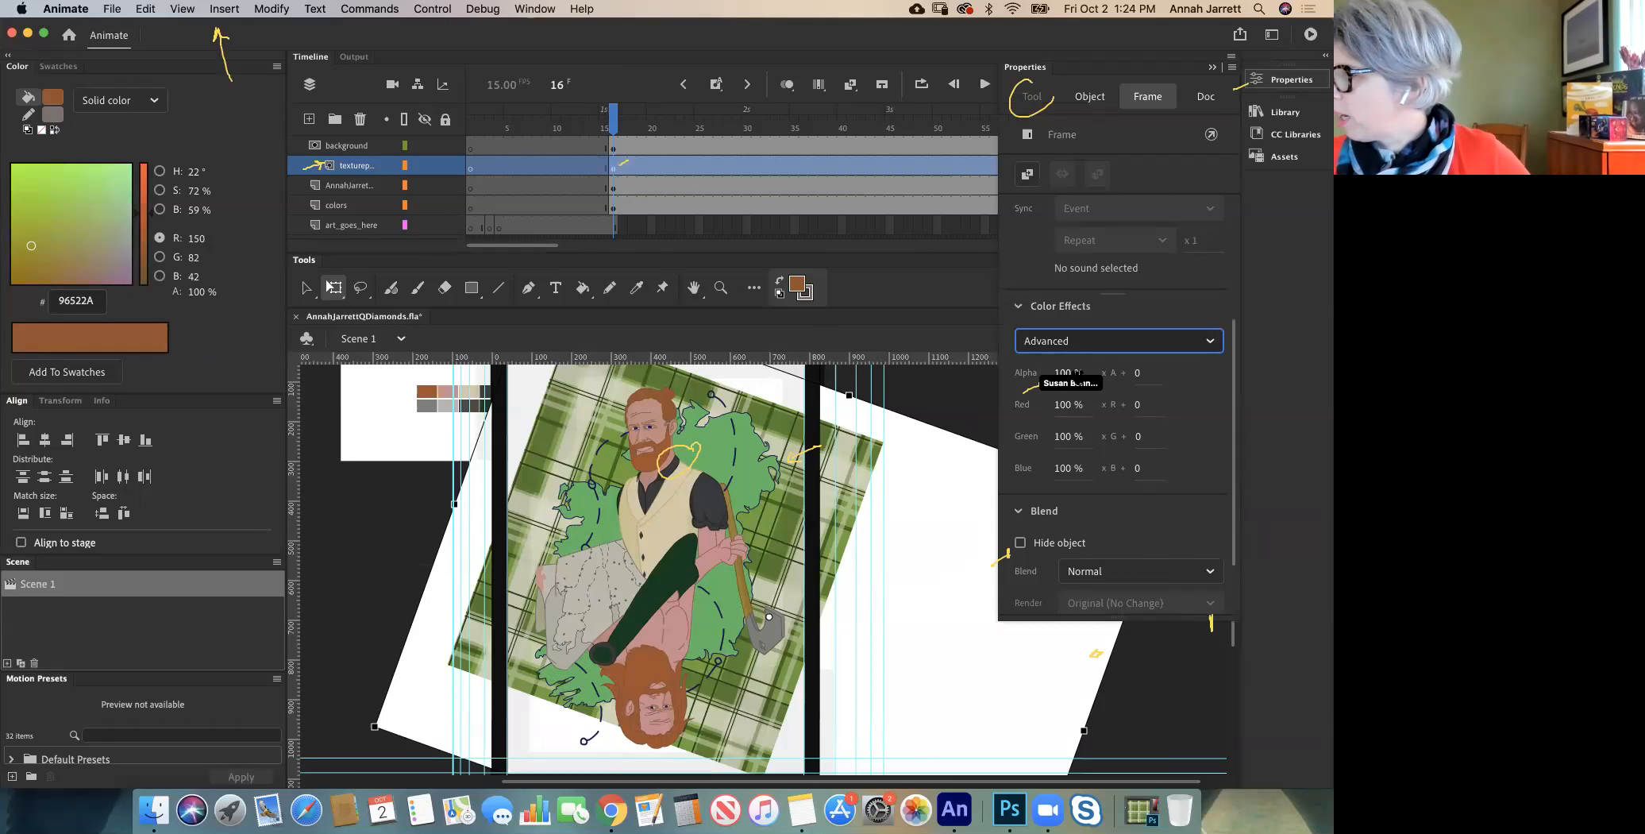
Step: Set the textureplaid frame's alpha to 80% and its red to 77% in the advanced colour effect
{"action": "left_click_drag", "start_coordinate": [1074, 370], "coordinate": [1052, 371]}
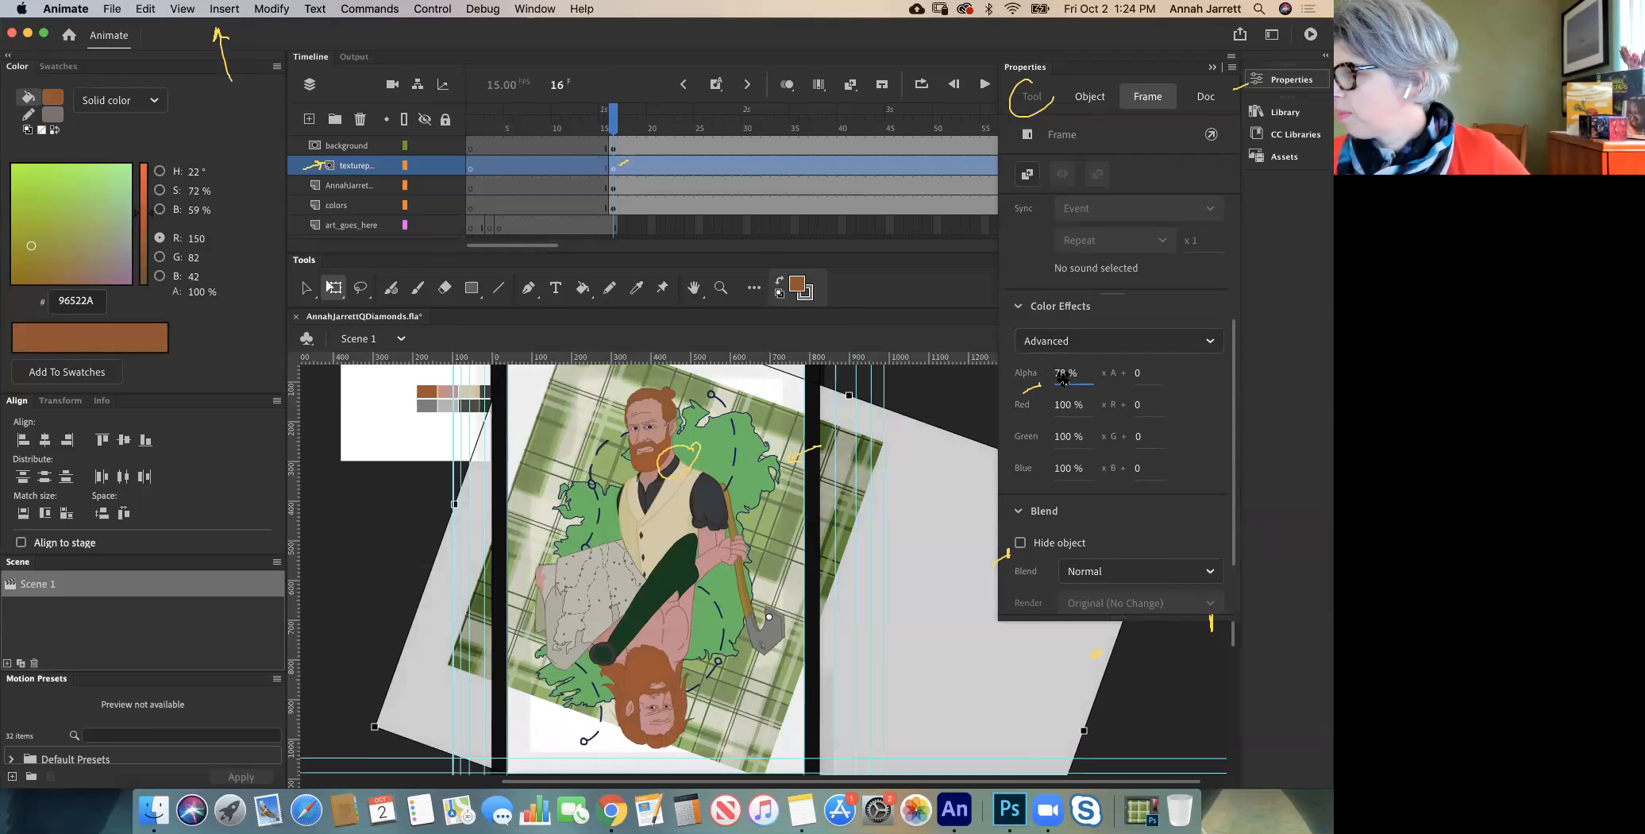
{"action": "left_click", "coordinate": [1061, 373]}
{"action": "type", "text": "80"}
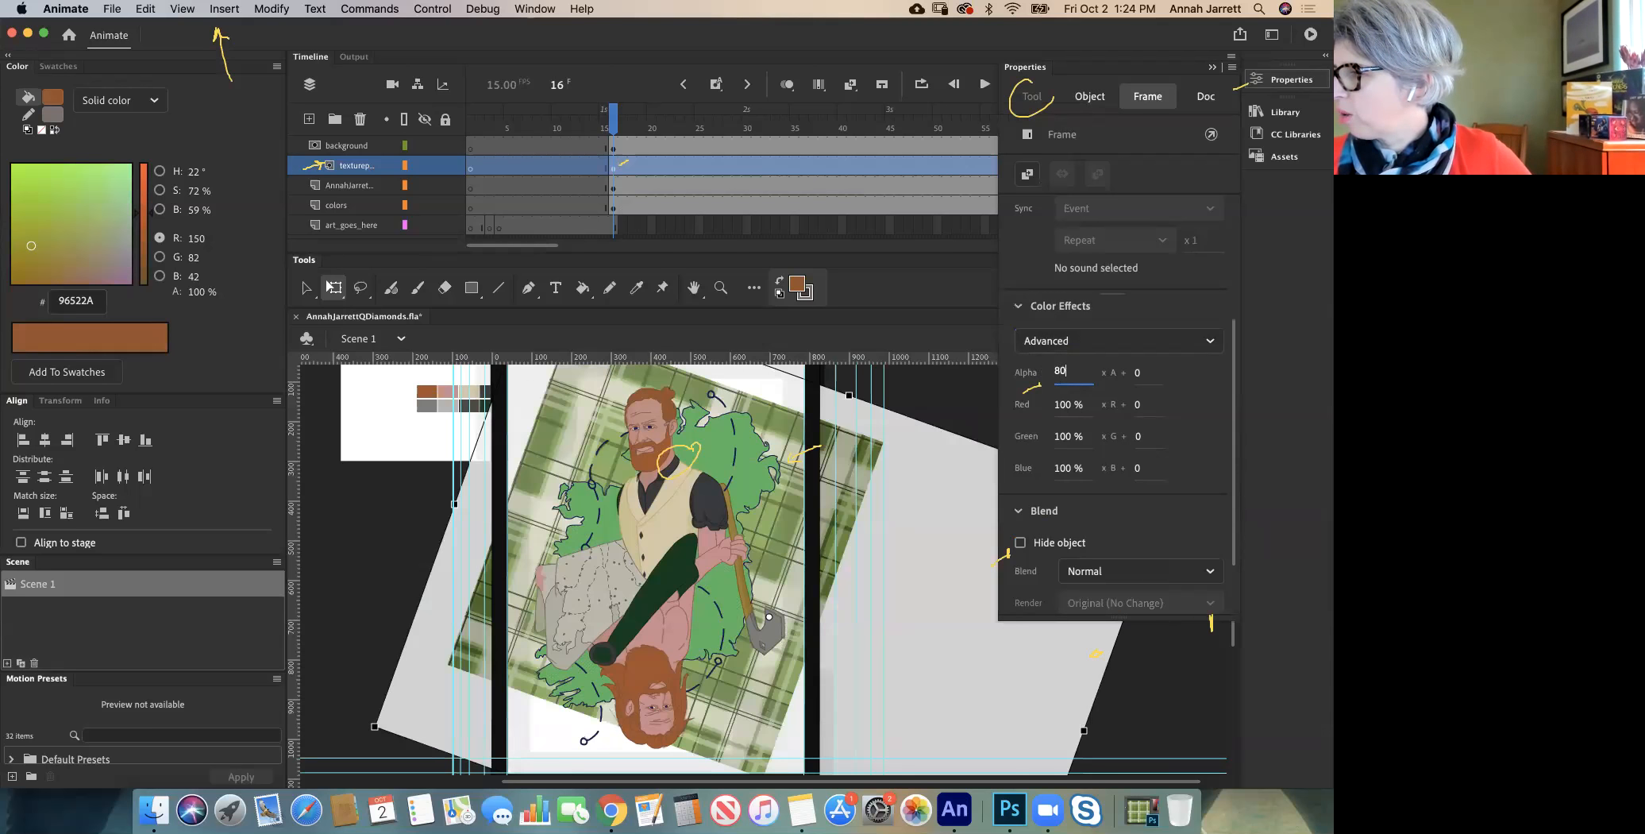
{"action": "key", "text": "Return"}
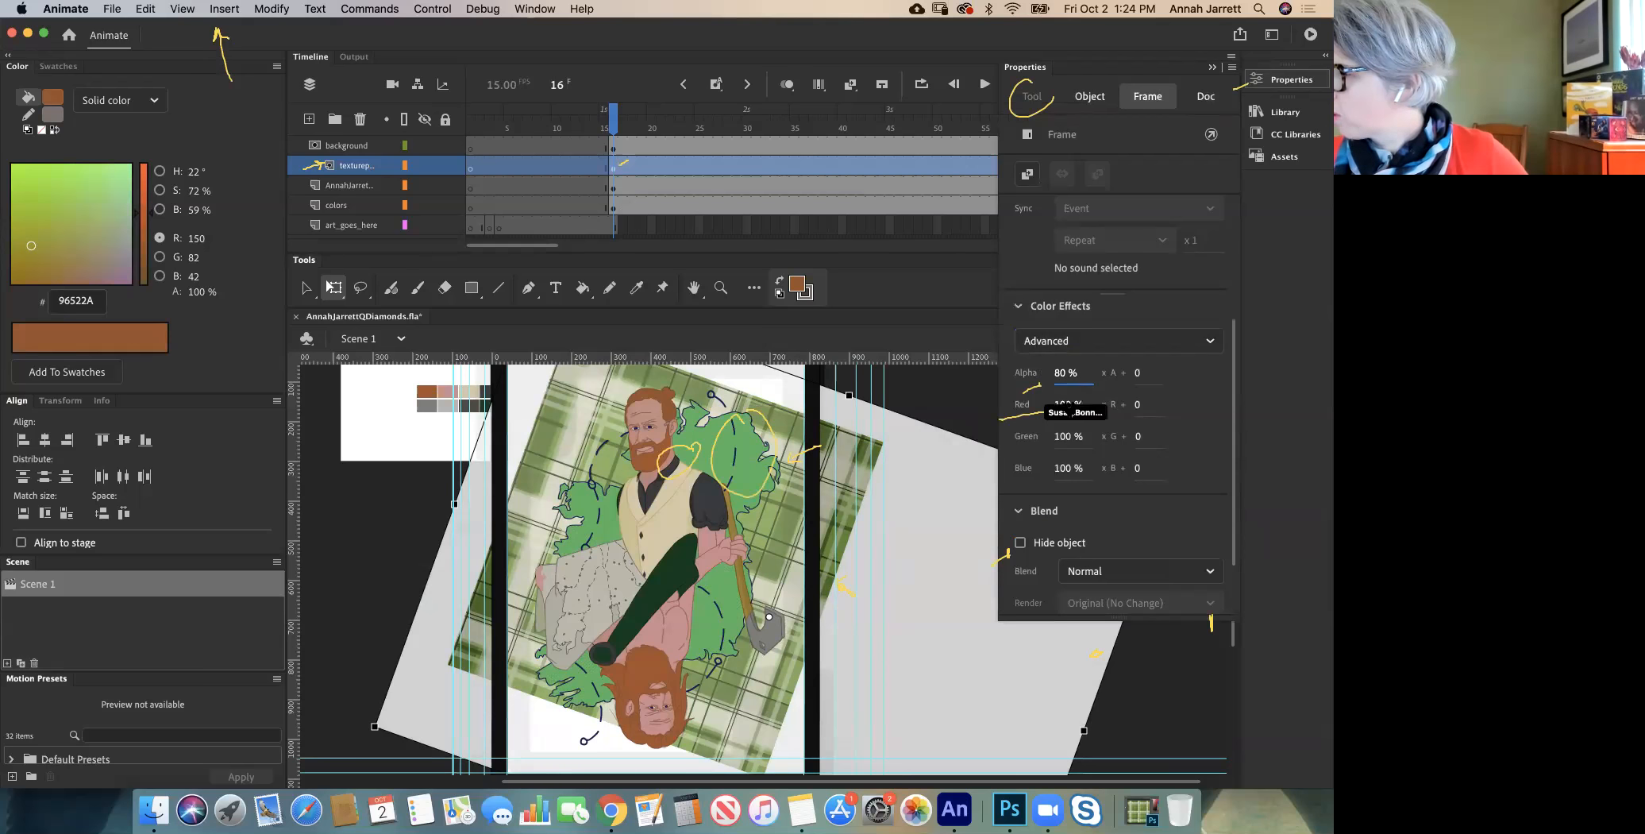
{"action": "mouse_move", "coordinate": [1067, 406]}
{"action": "left_mouse_down"}
{"action": "mouse_move", "coordinate": [985, 414]}
{"action": "mouse_move", "coordinate": [1061, 417]}
{"action": "left_mouse_up"}
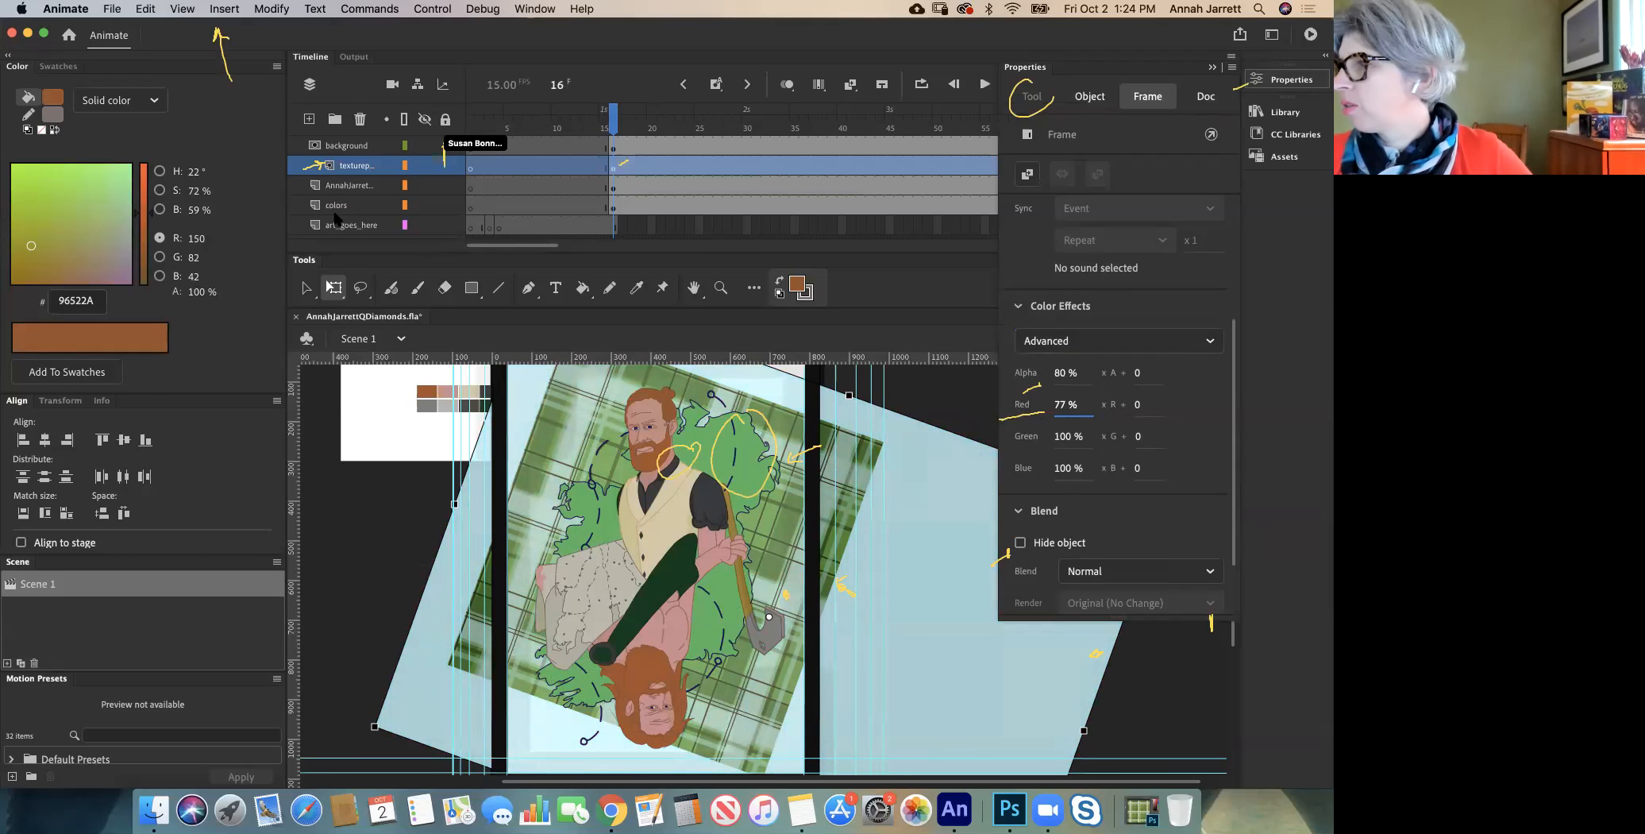
Step: Lock the textureplaid and background layers to display the tinted plaid through the mask
{"action": "left_click", "coordinate": [445, 166]}
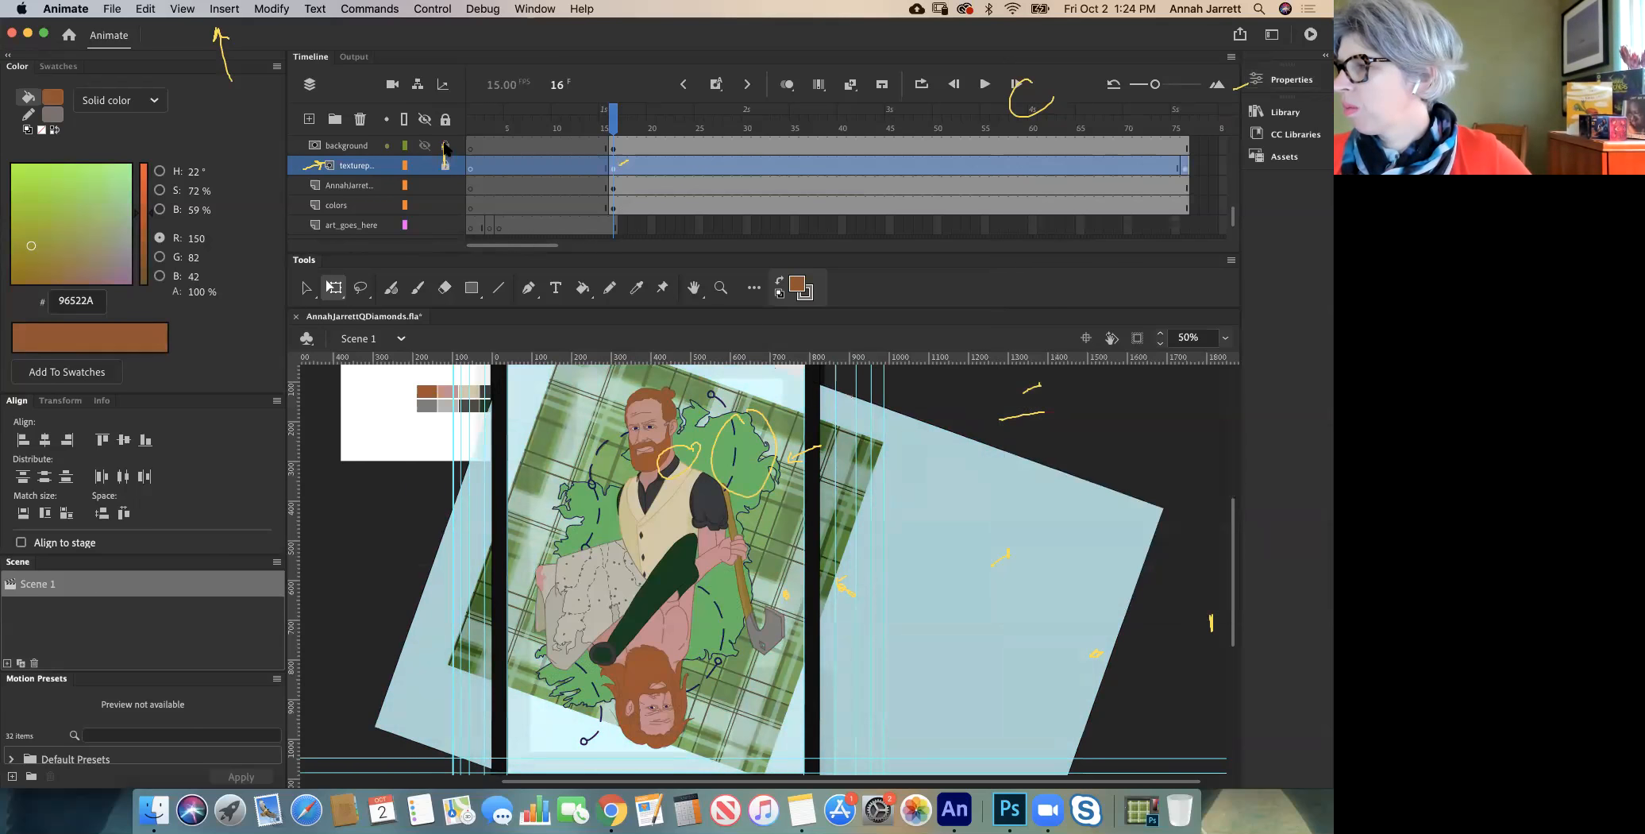
{"action": "left_click", "coordinate": [445, 146]}
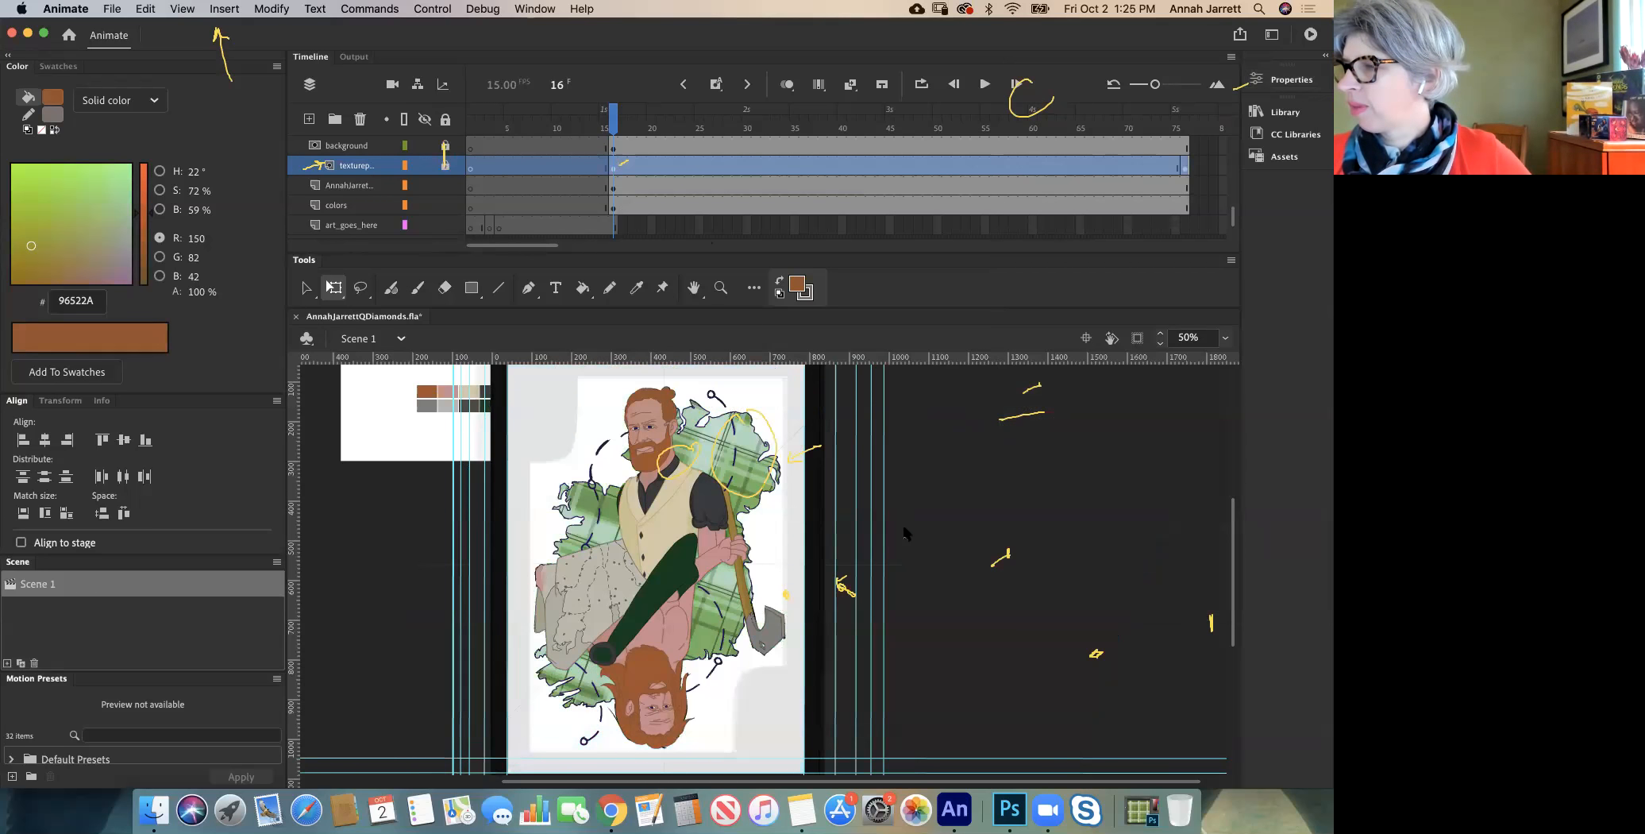